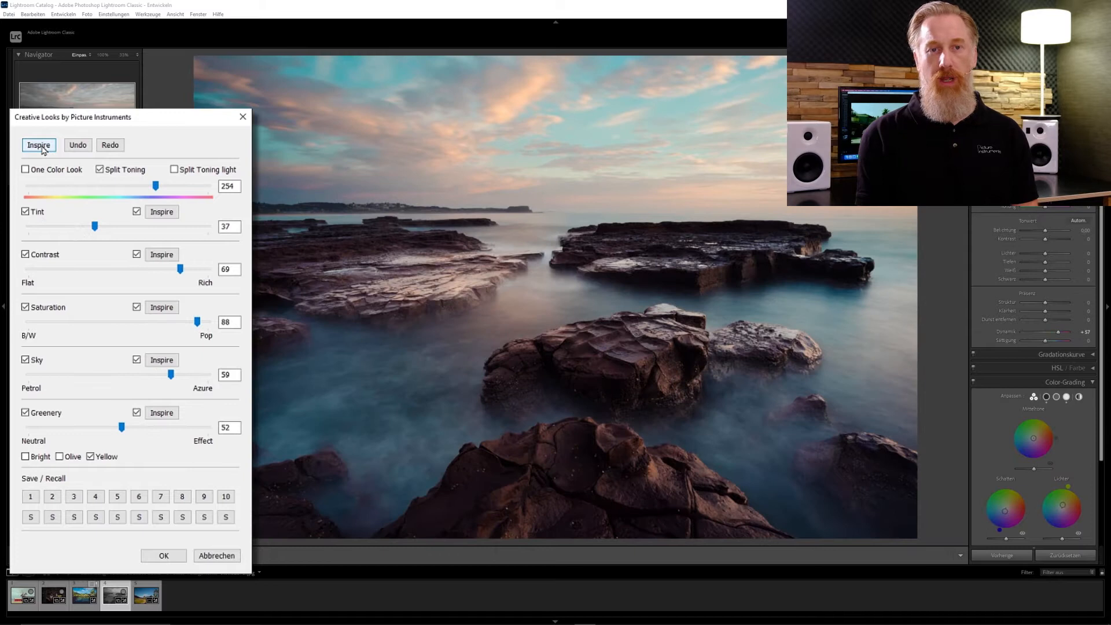
Step: Set the Split Toning hue of the rocky coast photo to 204 and increase the Tint strength
left_click_drag(155, 186, 132, 186)
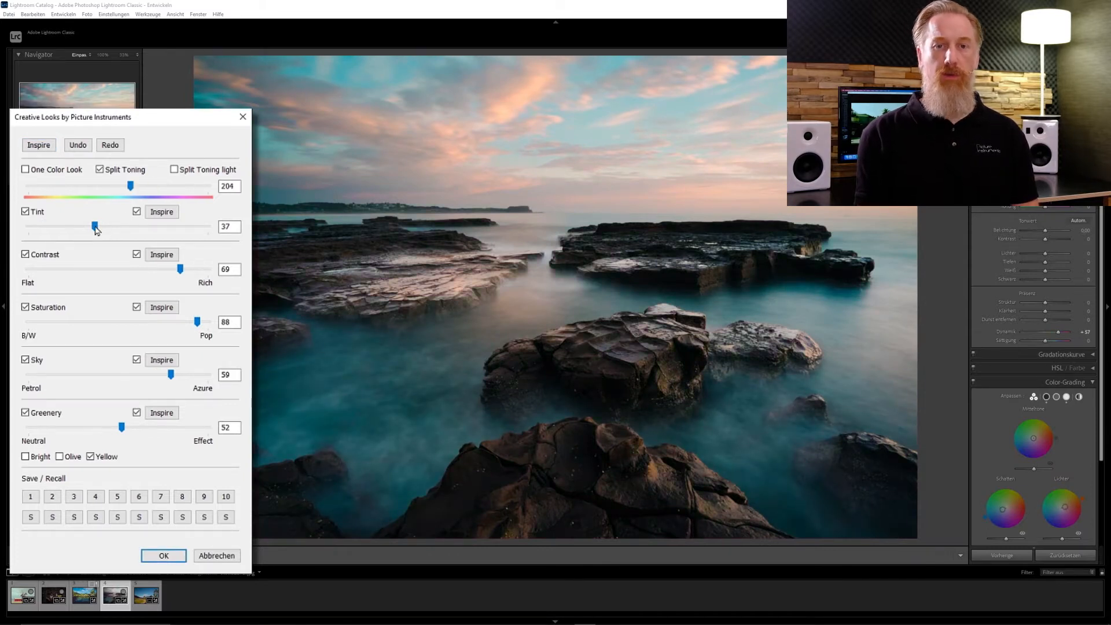
left_click_drag(94, 226, 130, 231)
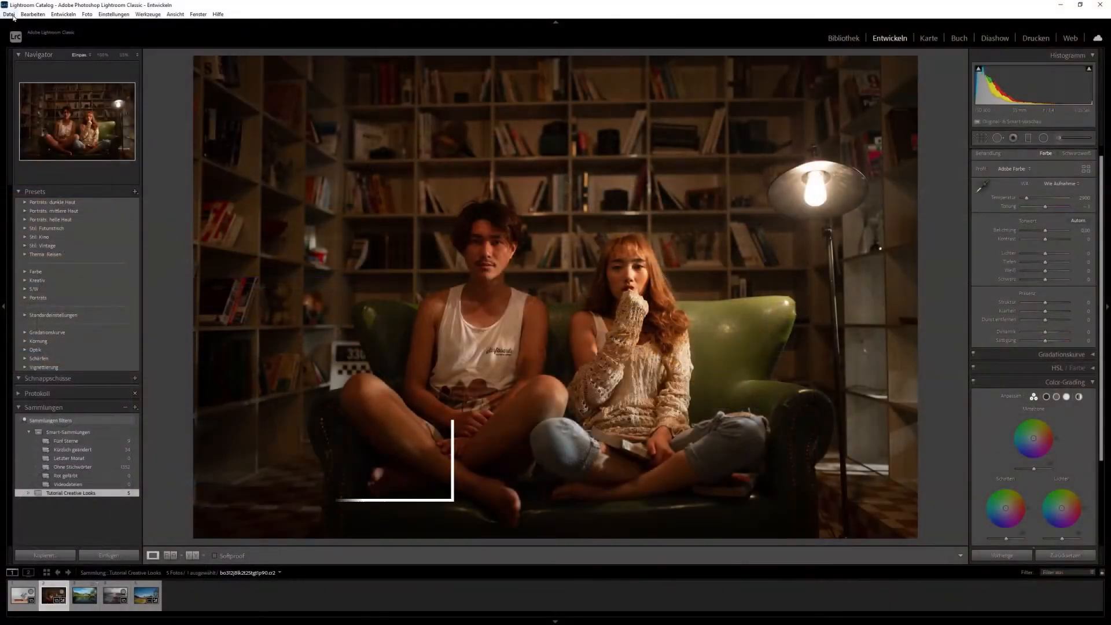
Step: Open the Creative Looks plug-in for the couple photo and move its dialog clear of the two people
left_click(9, 14)
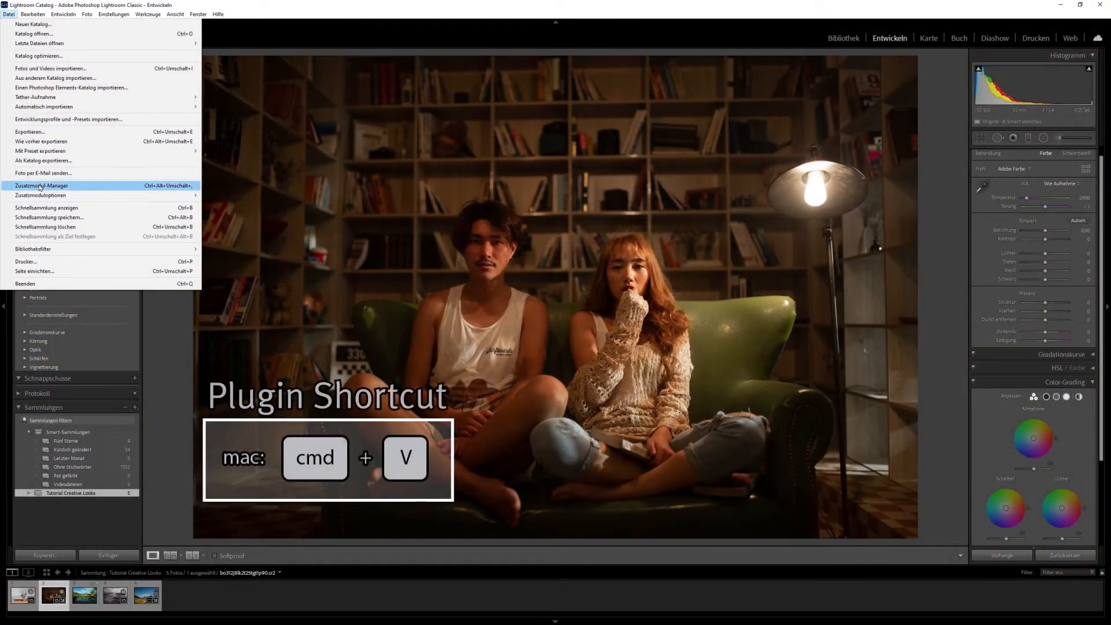
mouse_move(56, 195)
left_click(239, 207)
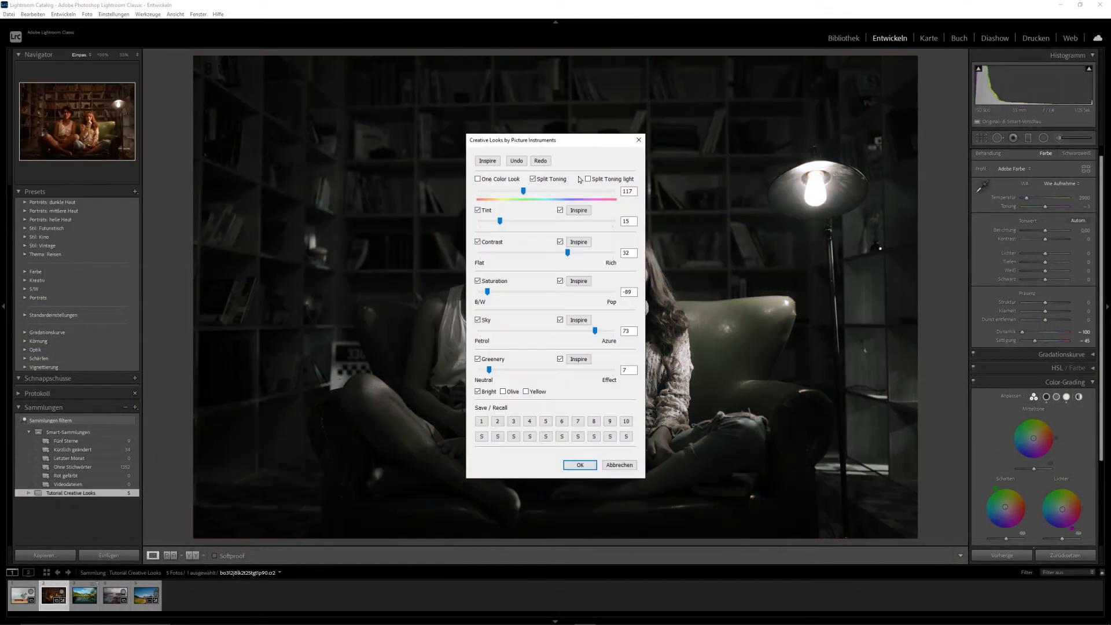
left_click_drag(599, 145, 143, 194)
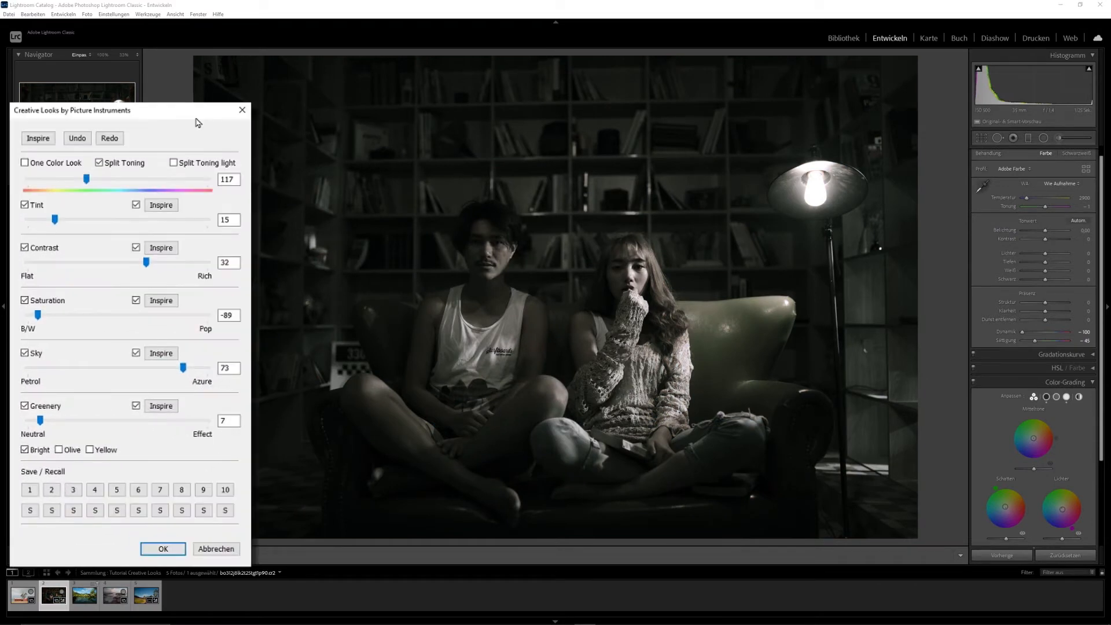
Step: Generate a series of random looks with Inspire and save the Split Toning look with hue 328 in slot 1
left_click(38, 139)
left_click(37, 138)
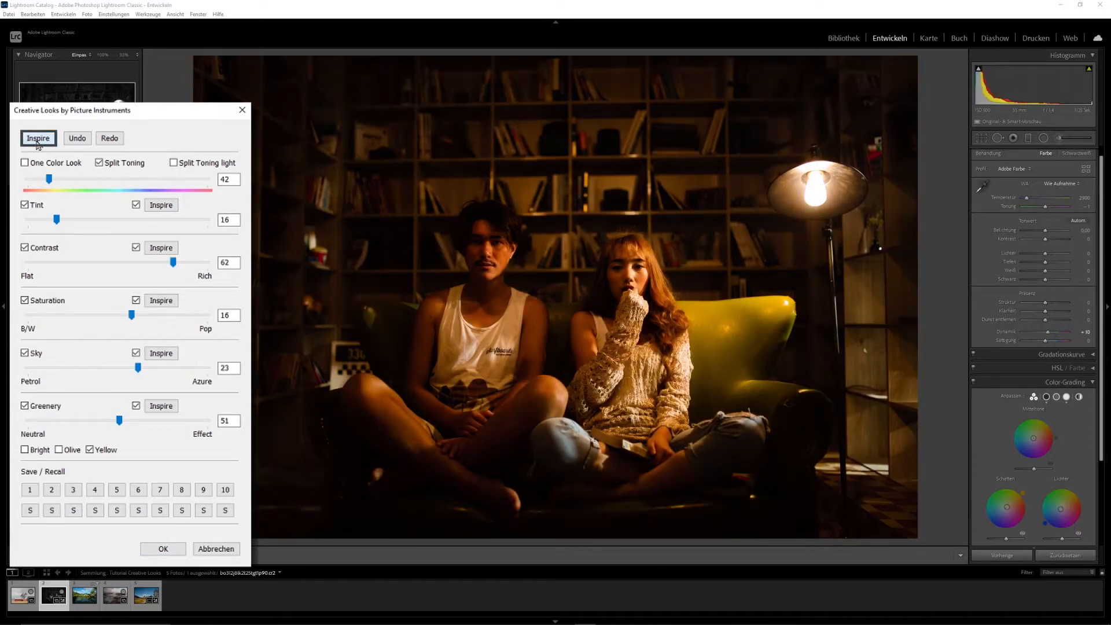
left_click(38, 139)
left_click(38, 139)
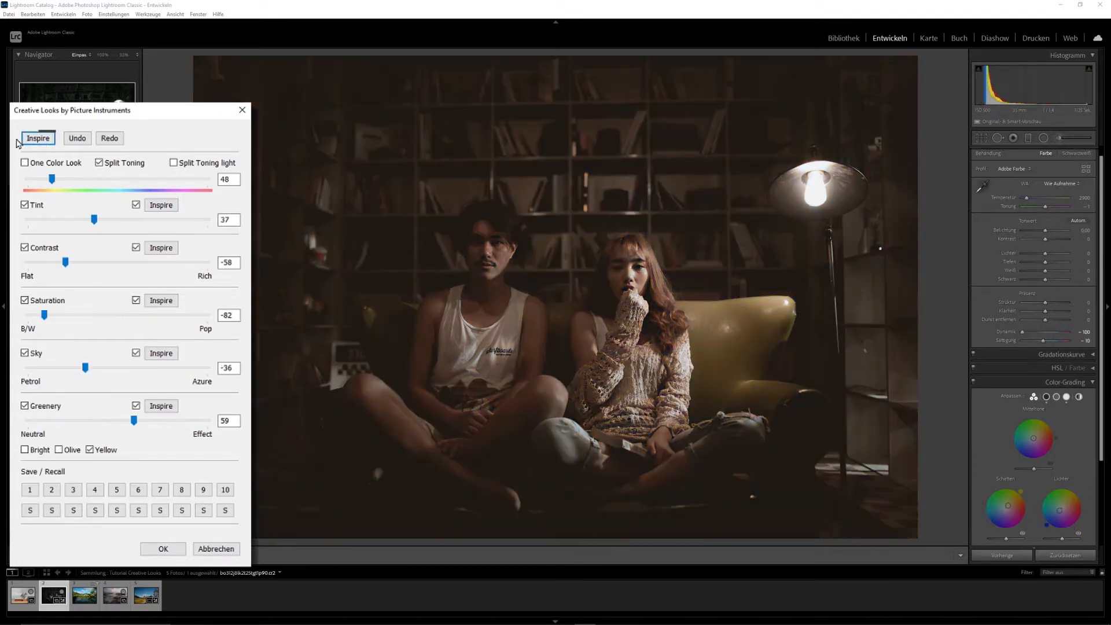
left_click(34, 140)
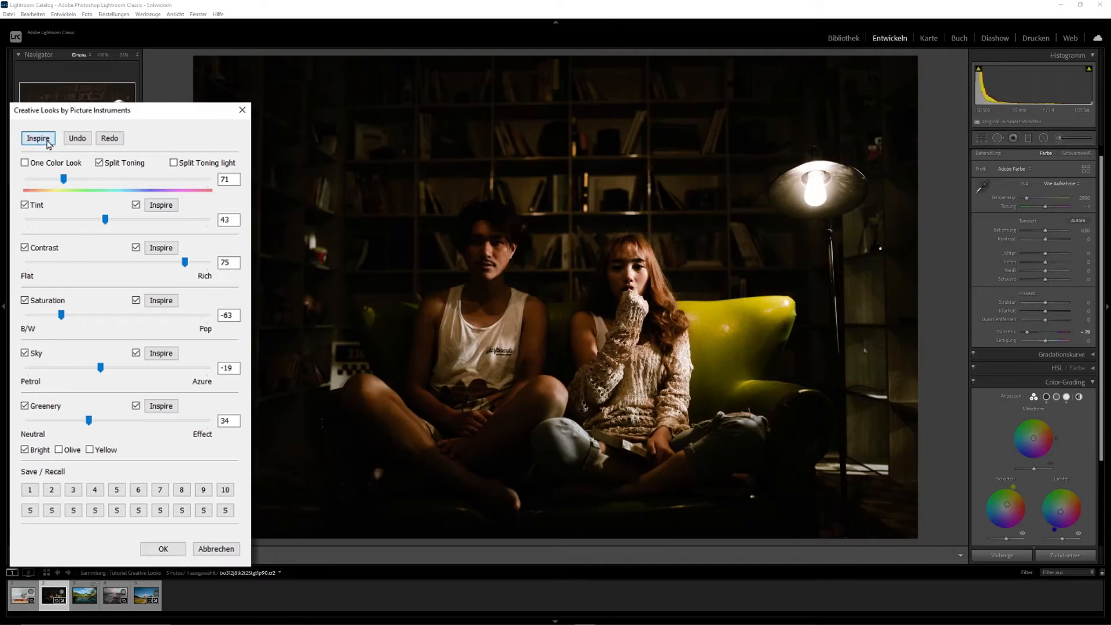
left_click(49, 144)
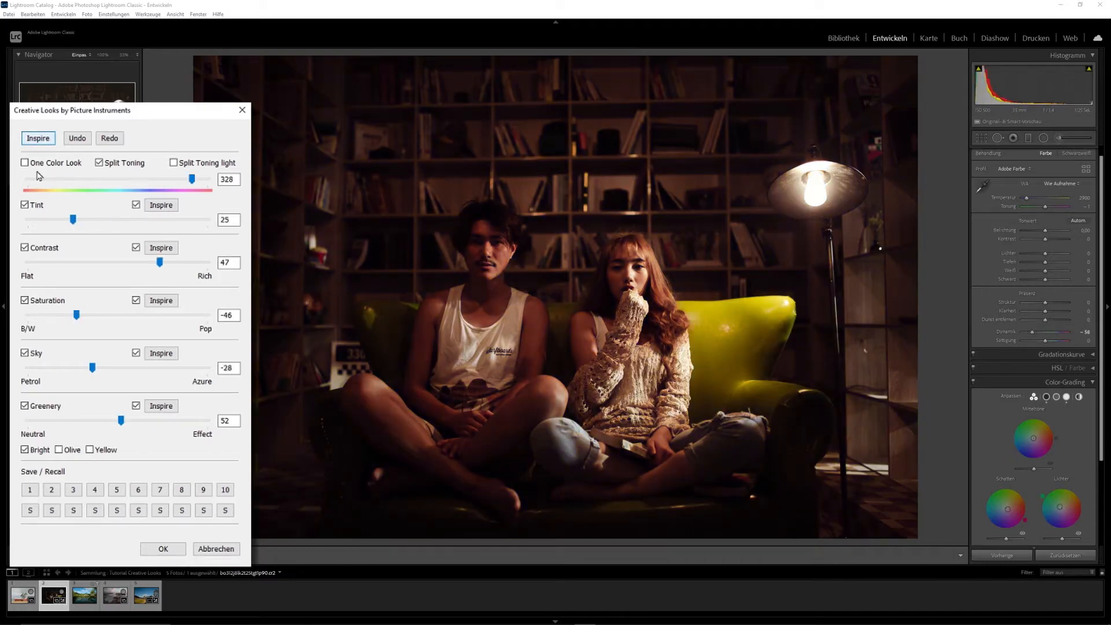
left_click(30, 511)
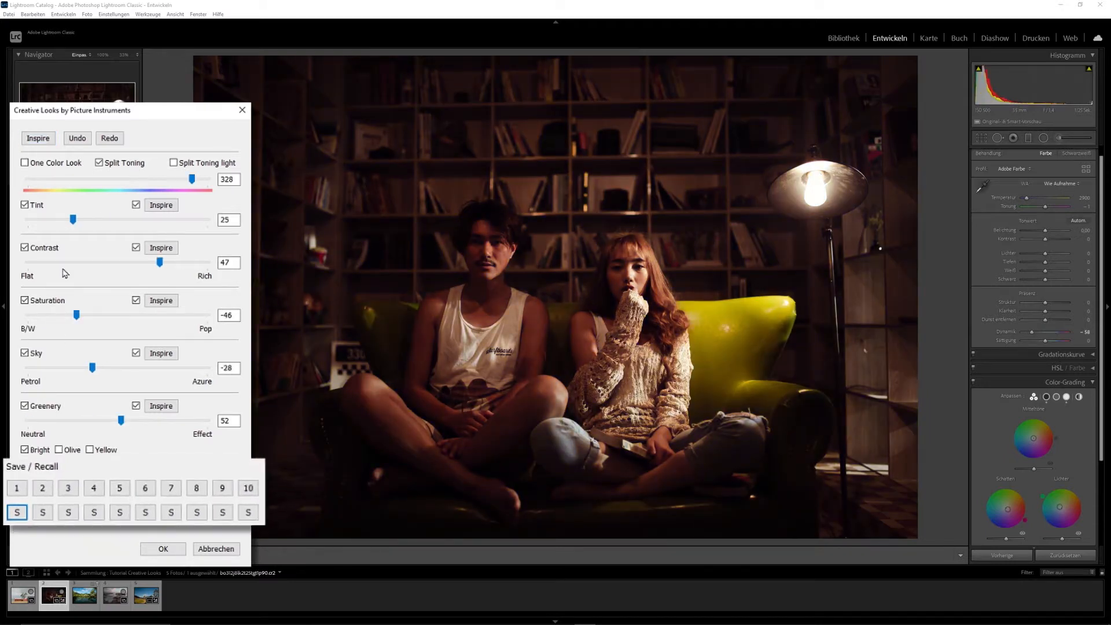
Step: Generate more random looks and save the Split Toning light look with hue 7 in slot 2
left_click(38, 139)
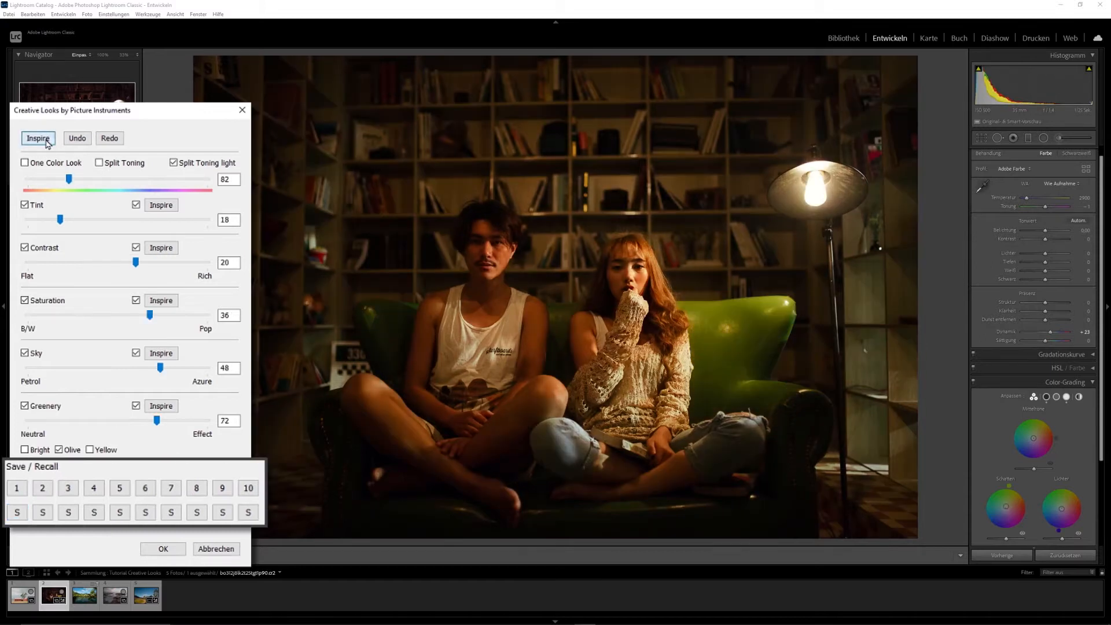
left_click(48, 144)
left_click(47, 144)
left_click(47, 144)
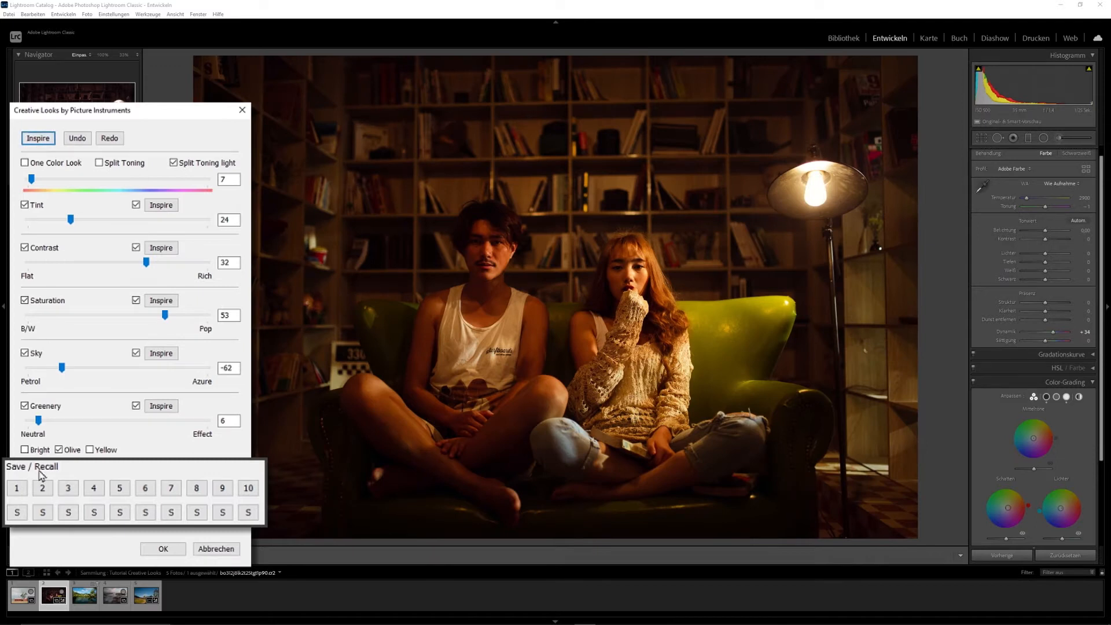
left_click(43, 512)
Step: Generate further random looks and save the One Color Look with hue 325 in slot 3
left_click(35, 145)
left_click(35, 145)
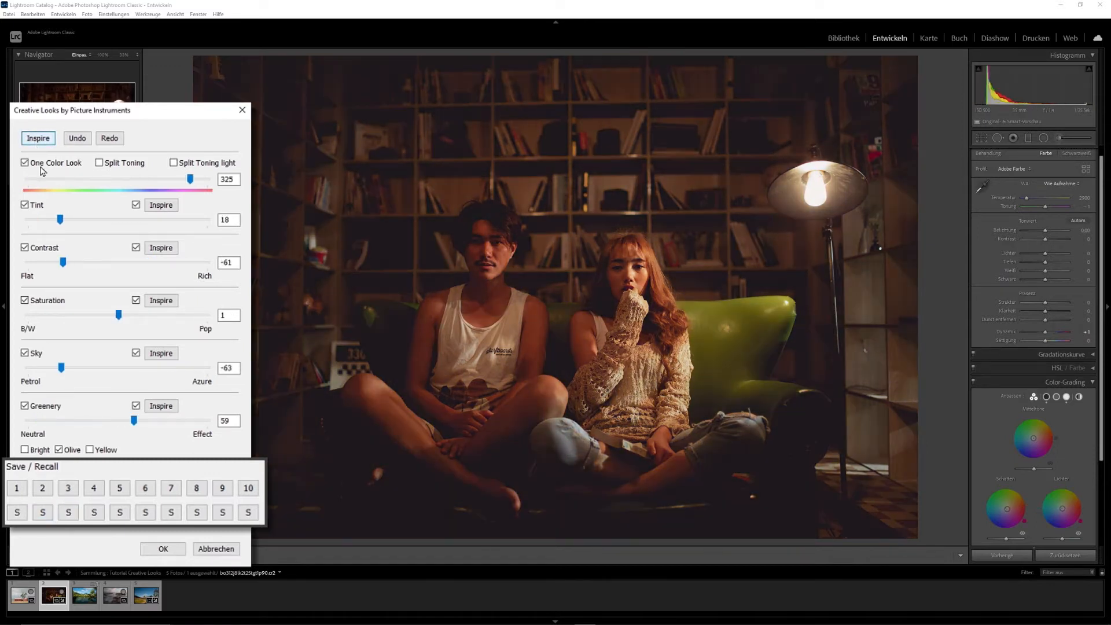
left_click(69, 512)
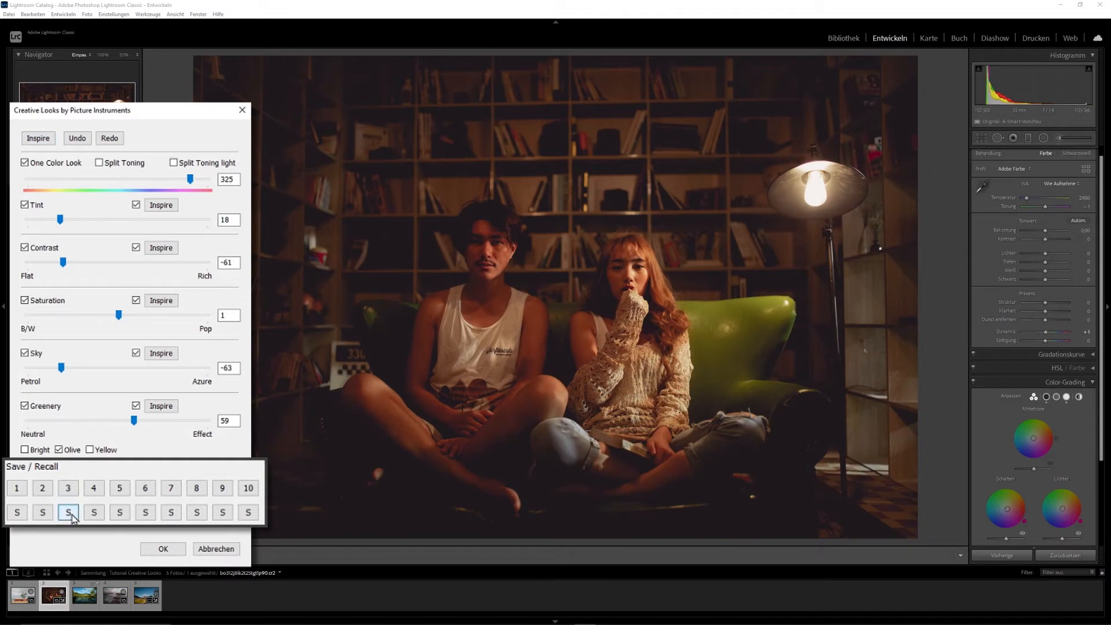
Step: Recall the looks saved in slots 1, 2 and 3 one after another to compare them
left_click(20, 491)
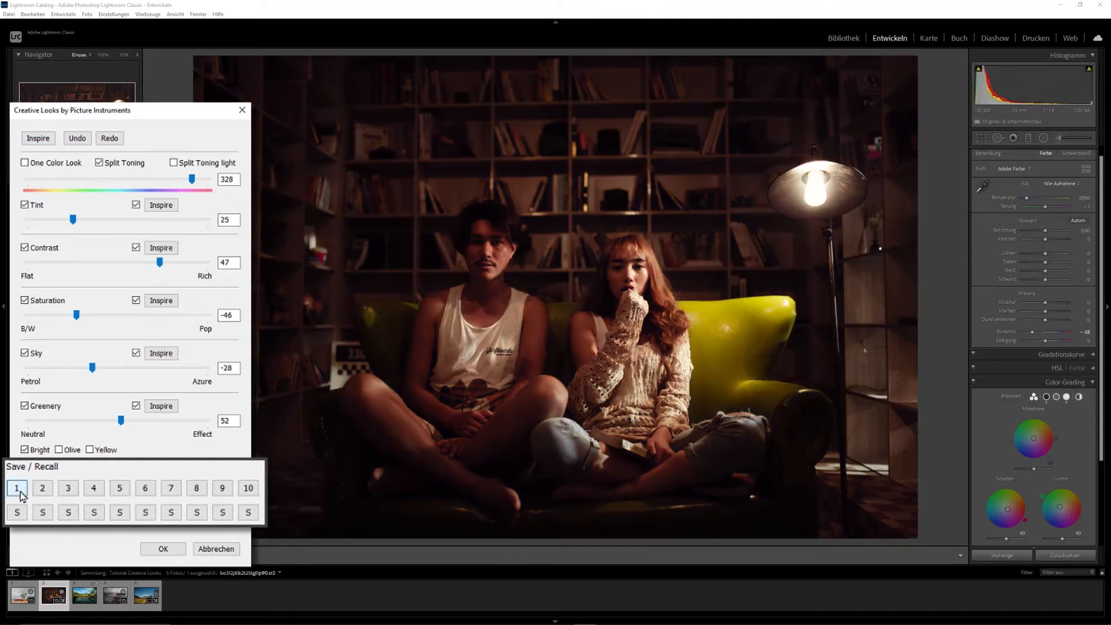
left_click(48, 492)
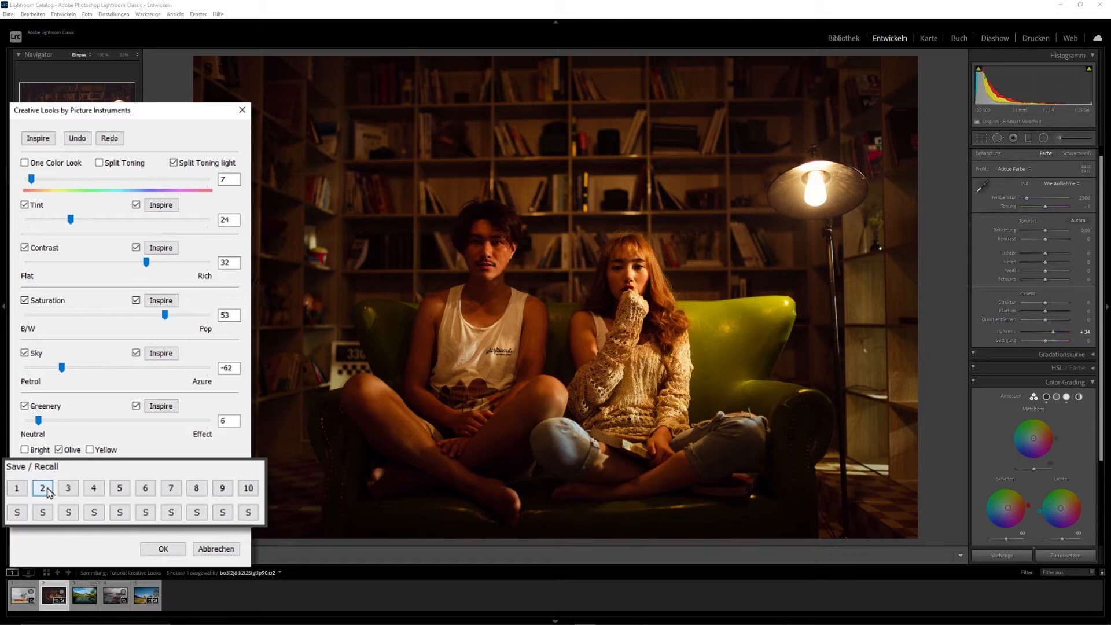
left_click(65, 489)
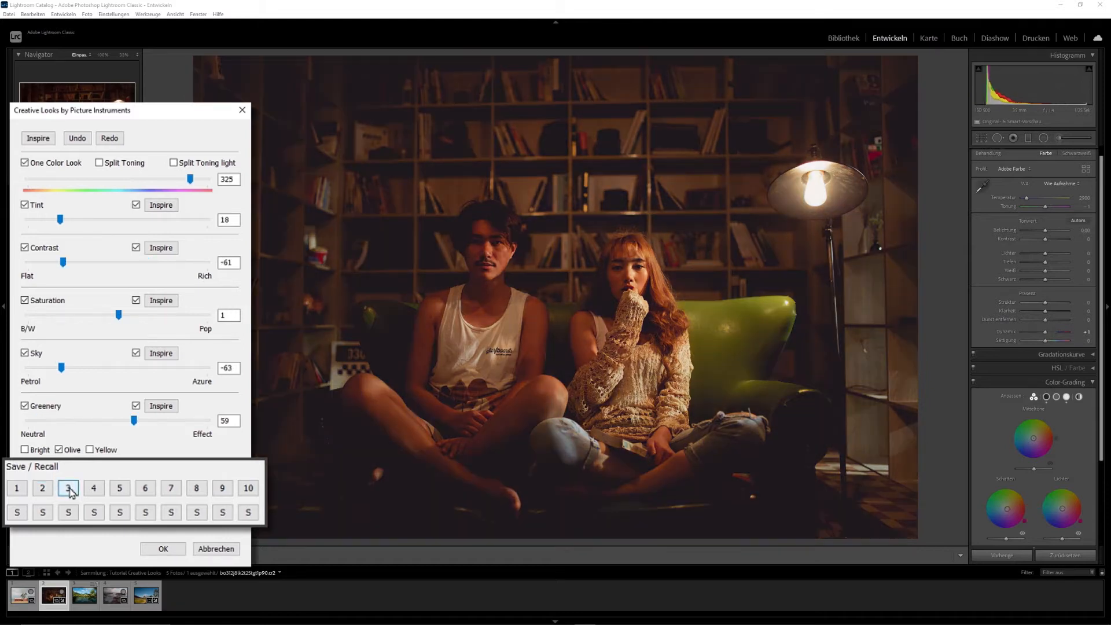
Step: Generate several additional random looks for the couple photo with the overall Inspire function
left_click(38, 139)
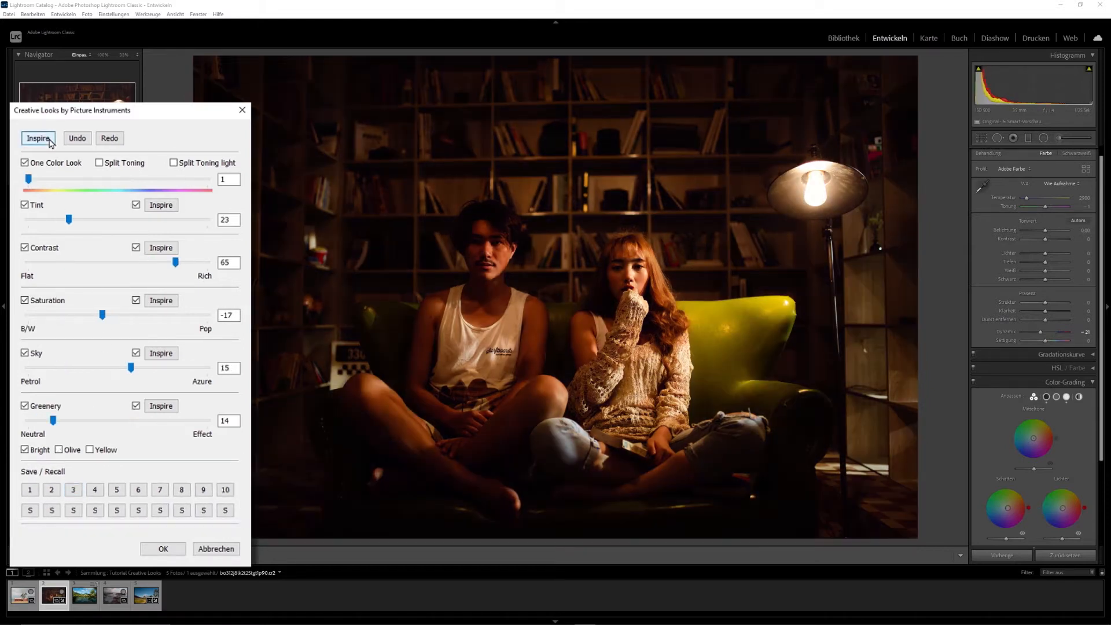
left_click(38, 139)
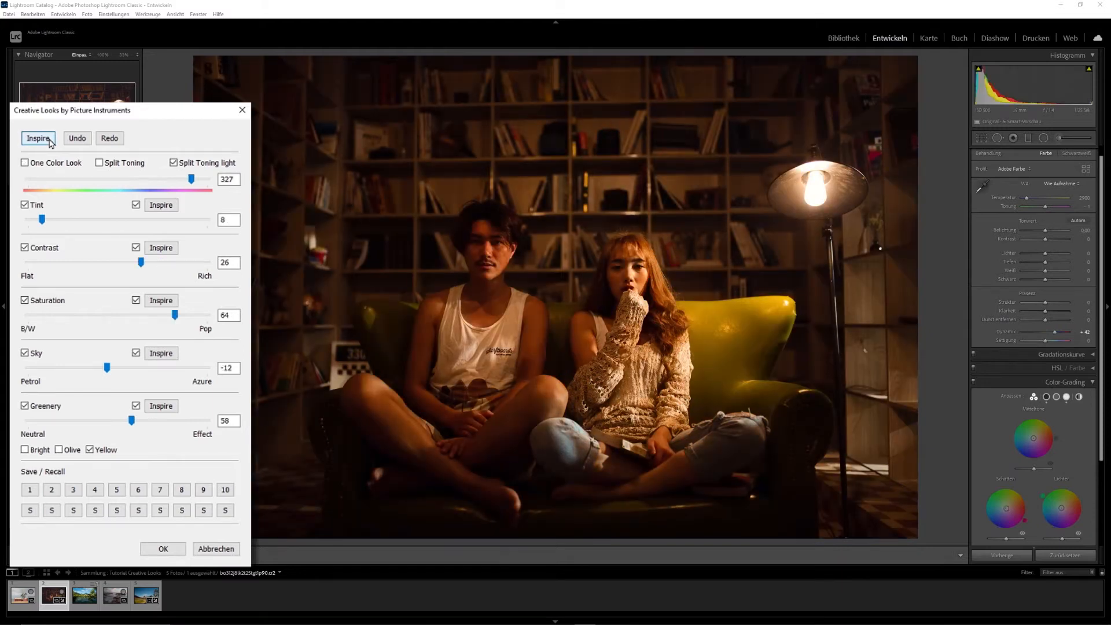
left_click(38, 139)
left_click(50, 141)
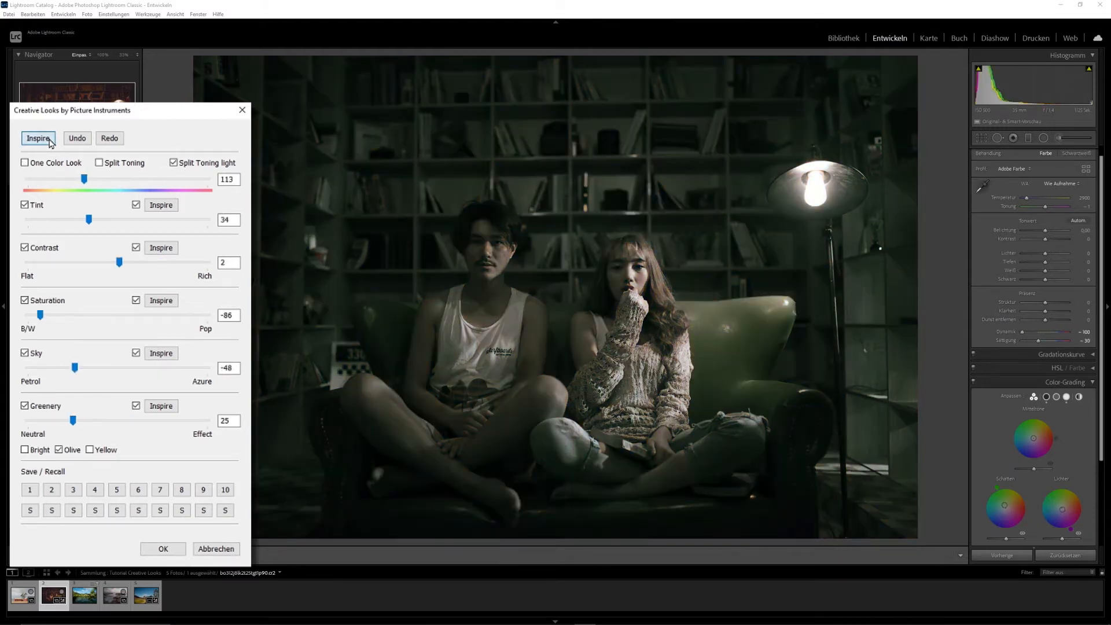
left_click(50, 141)
left_click(50, 141)
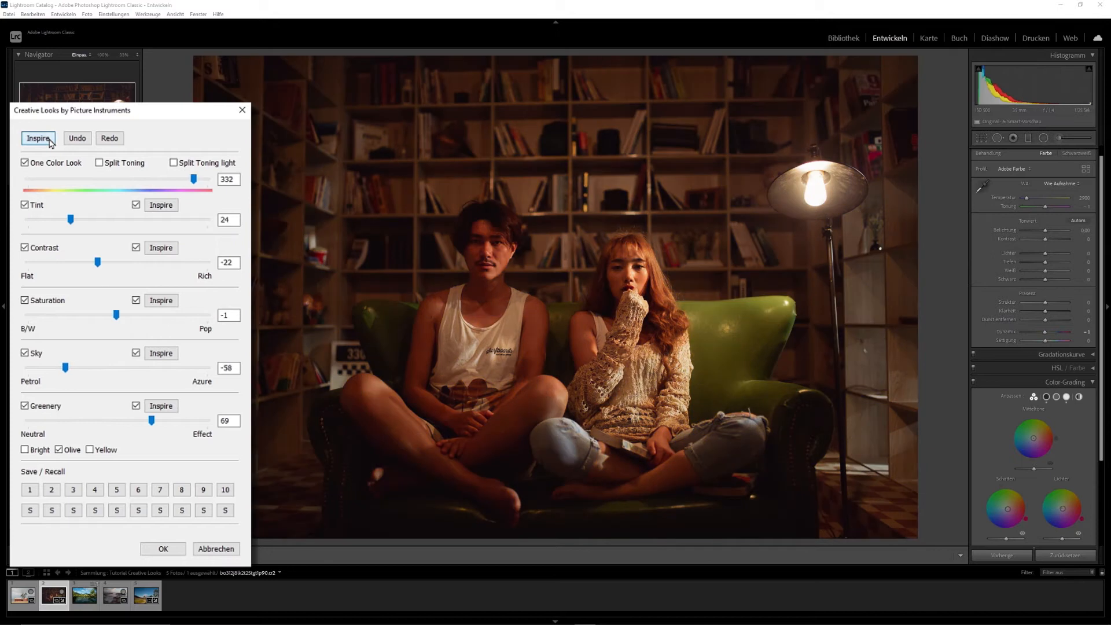
Step: Step back through the generated looks, redo to the Split Toning light look with hue 104, and apply it to the photo
left_click(77, 139)
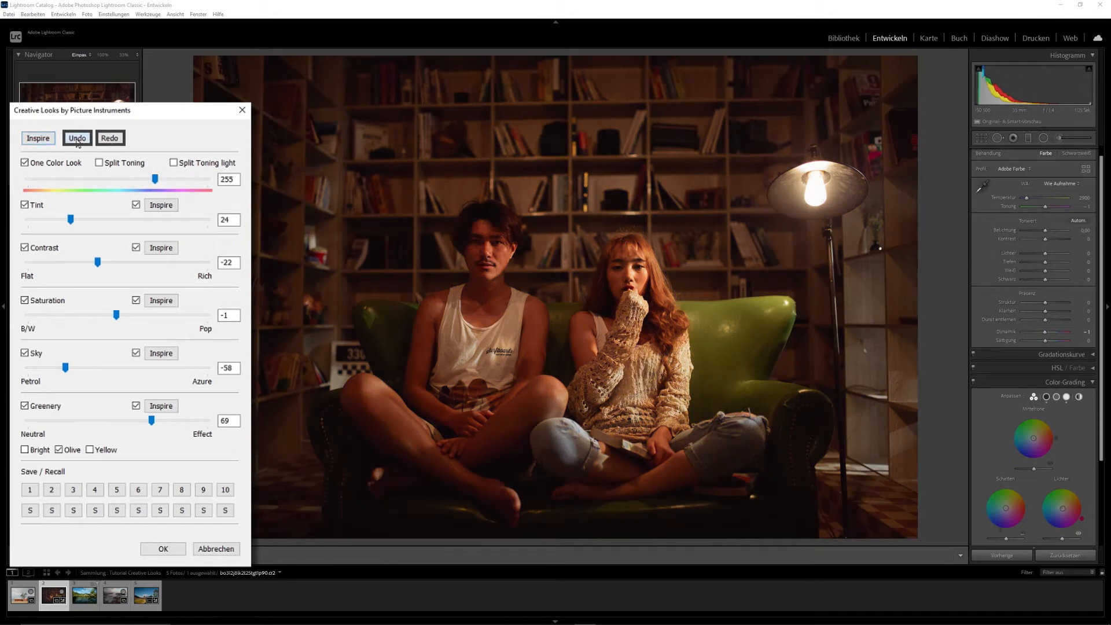
left_click(77, 139)
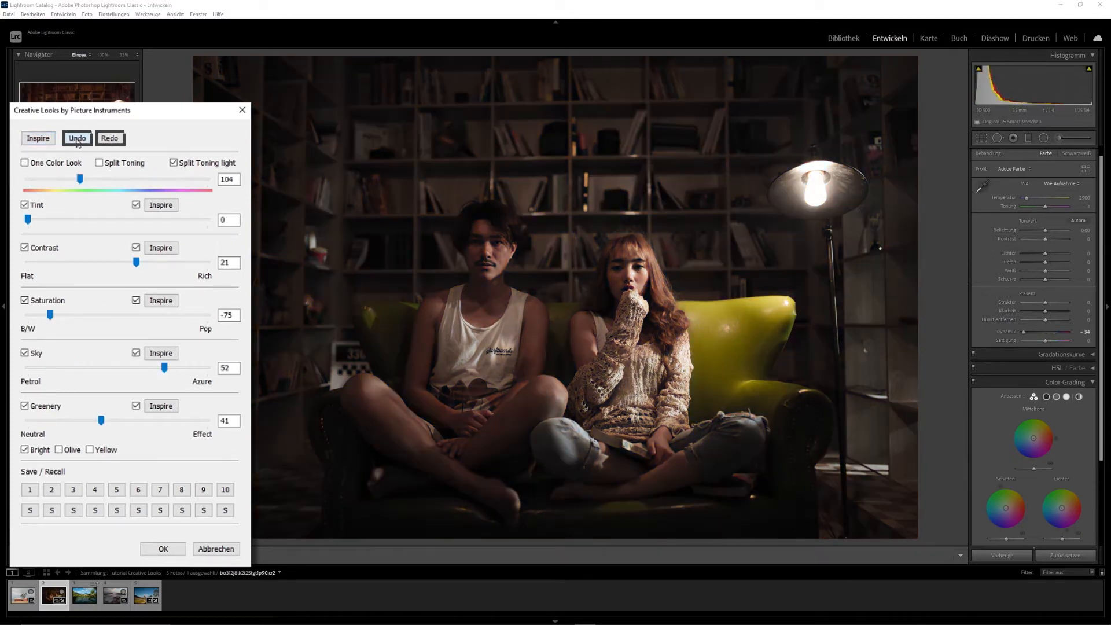
left_click(77, 139)
left_click(77, 138)
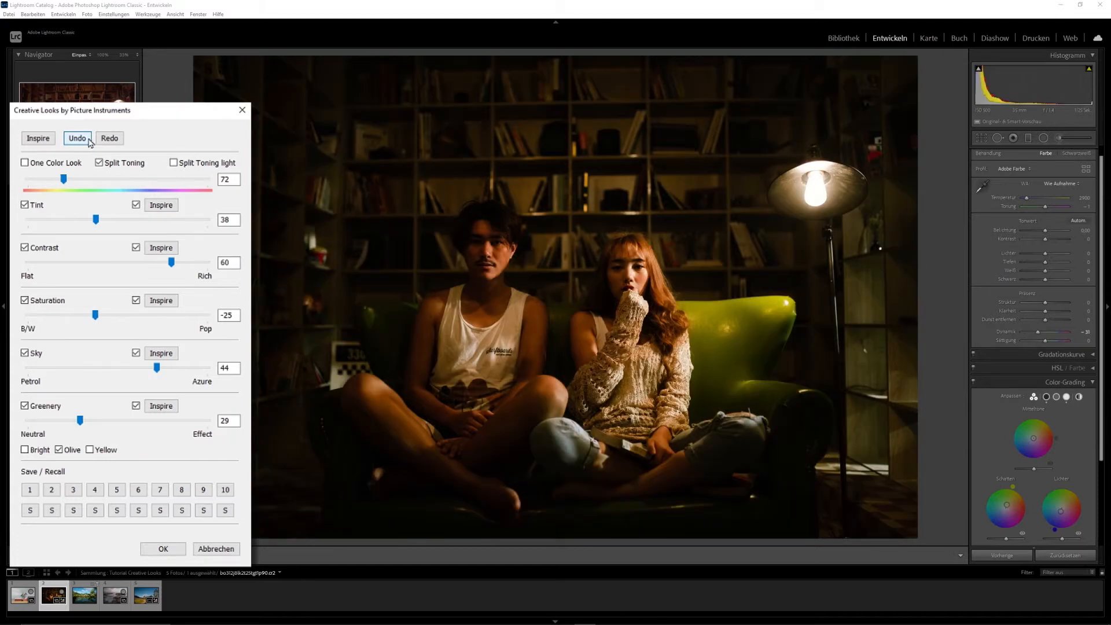
left_click(109, 139)
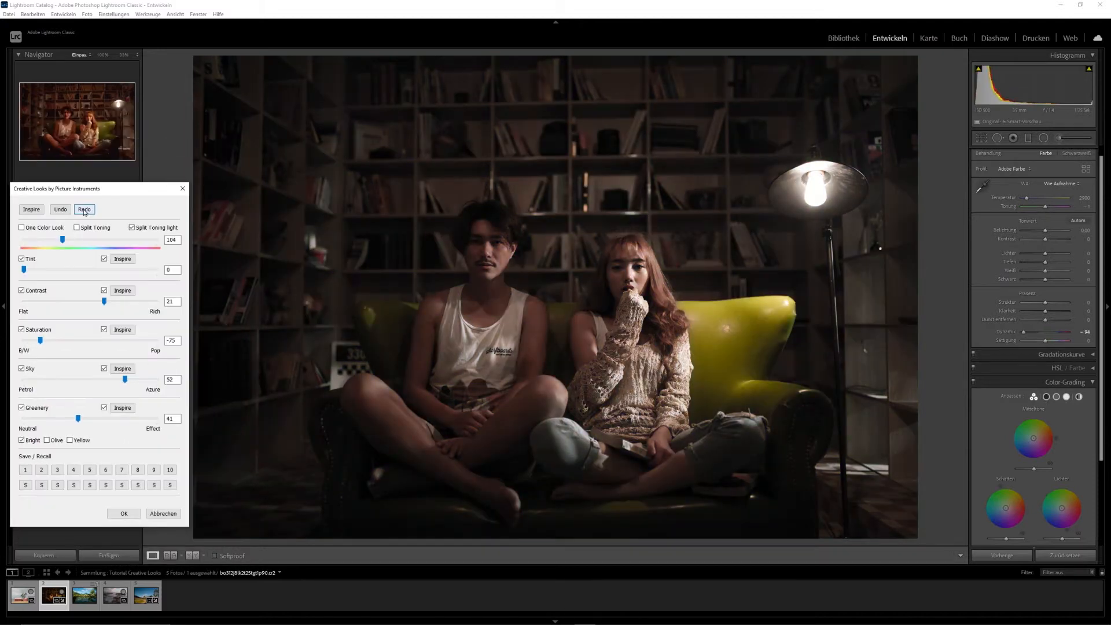
left_click(130, 514)
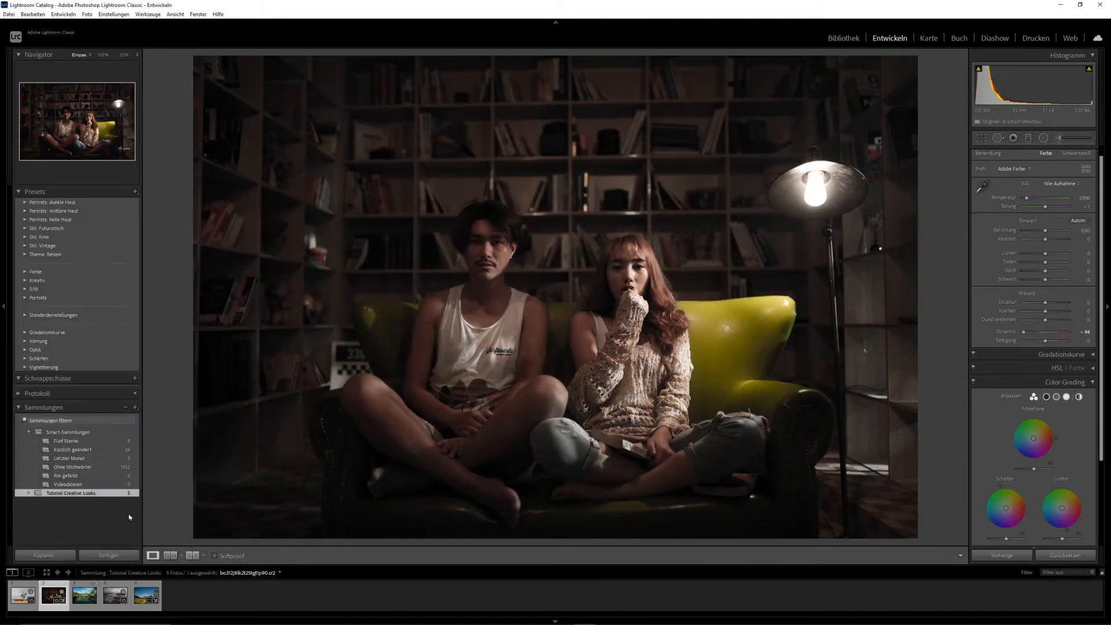
Step: Select the photo of the red houses, open the Creative Looks plug-in for it and move the dialog off the picture
left_click(18, 598)
left_click(8, 14)
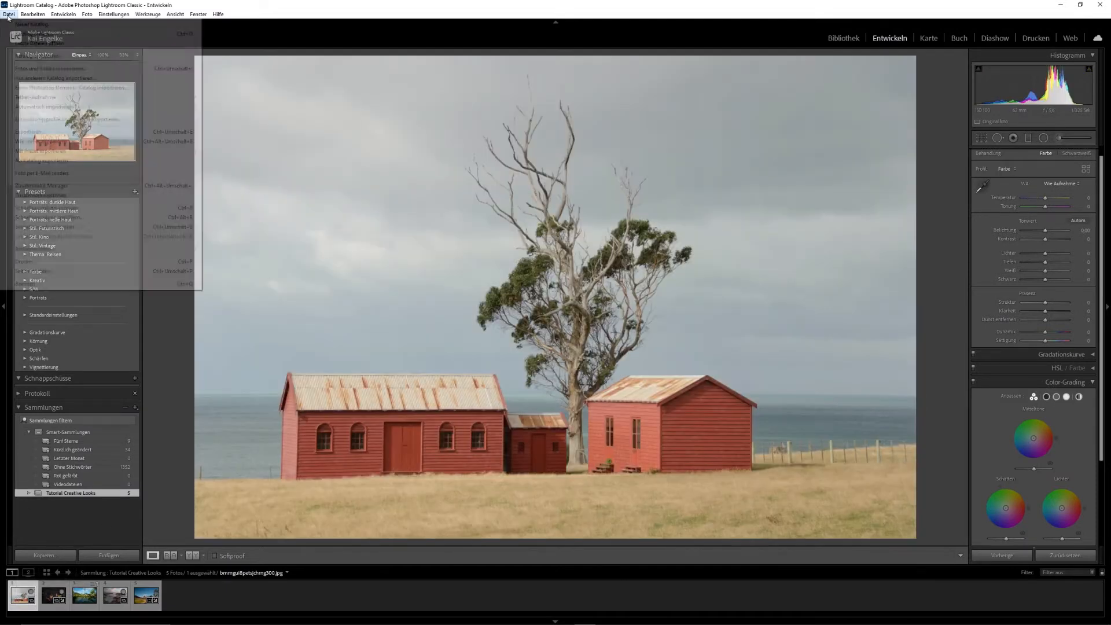
mouse_move(96, 199)
left_click(229, 204)
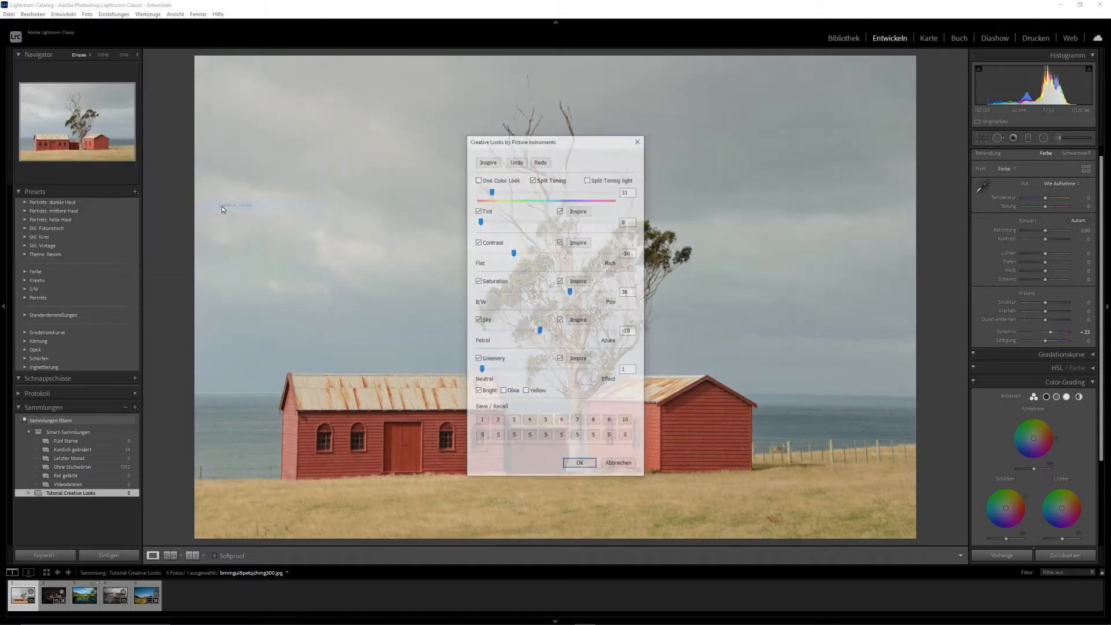
left_click_drag(578, 143, 119, 189)
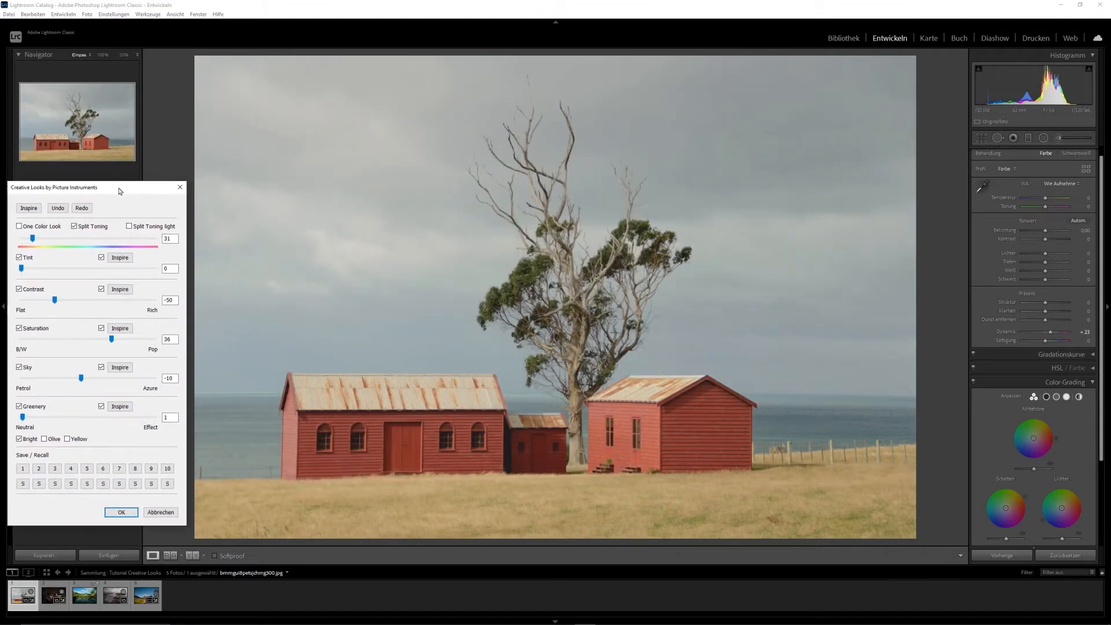
Step: Recall the look saved in slot 10 and switch it to One Color Look with hue 115 and Tint 56
left_click(222, 489)
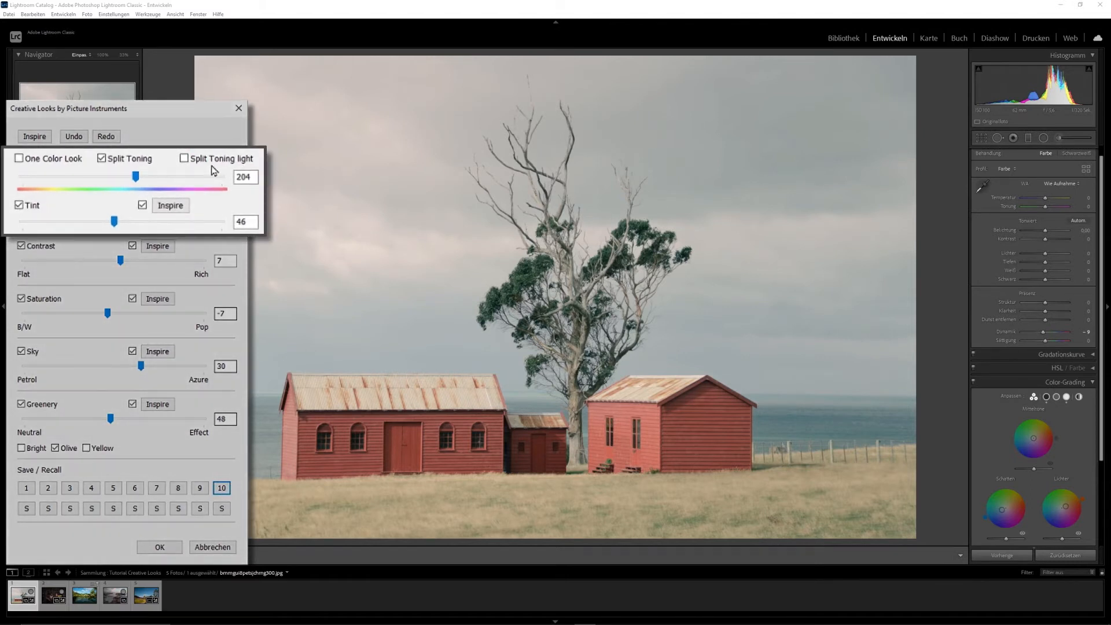
left_click(21, 161)
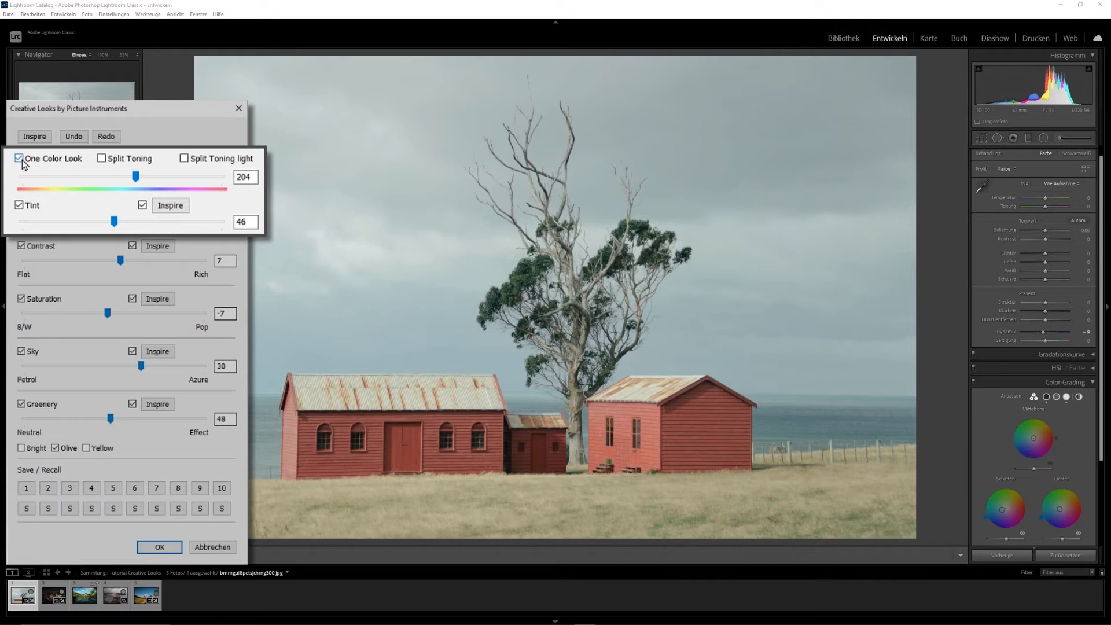
left_click_drag(138, 177, 134, 226)
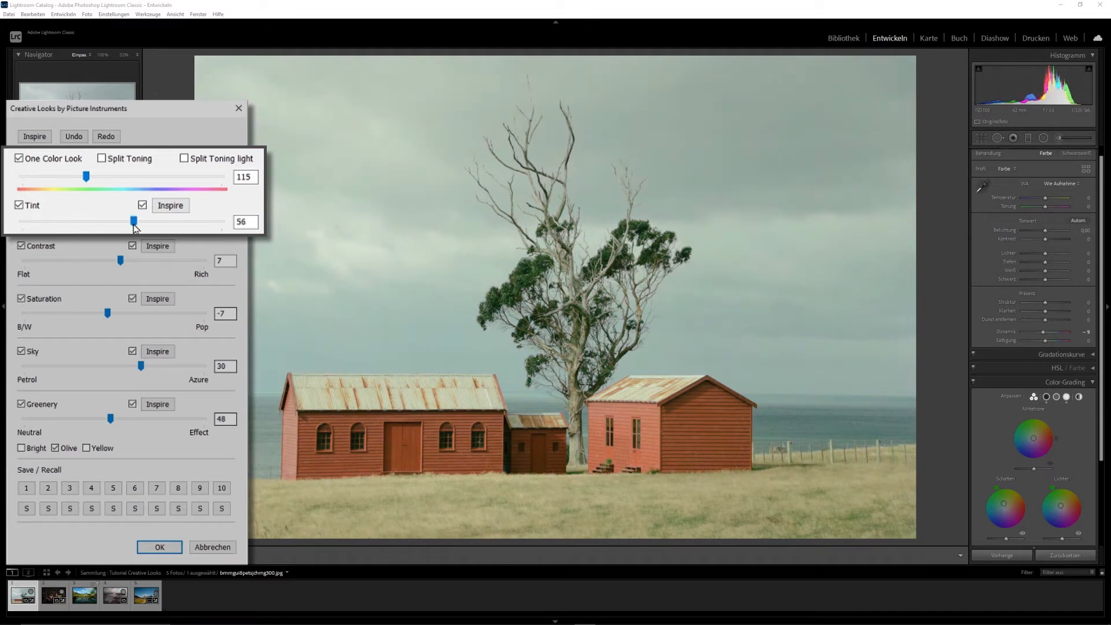
Step: Switch the look to Split Toning and shift its hue first to 153 and finally to 0
left_click(102, 158)
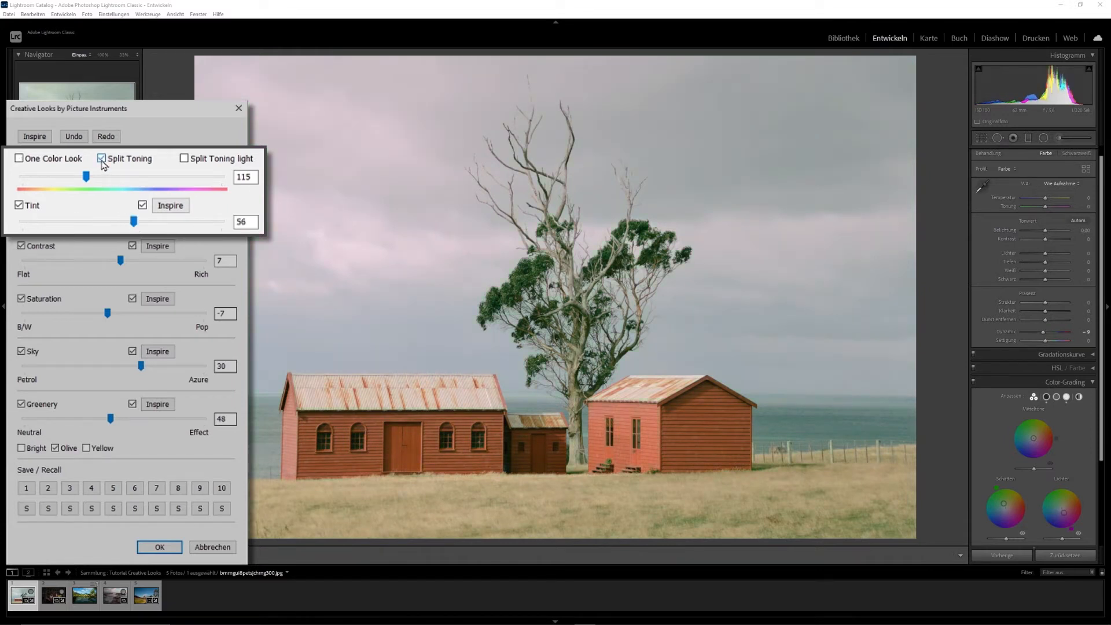
left_click_drag(88, 177, 112, 198)
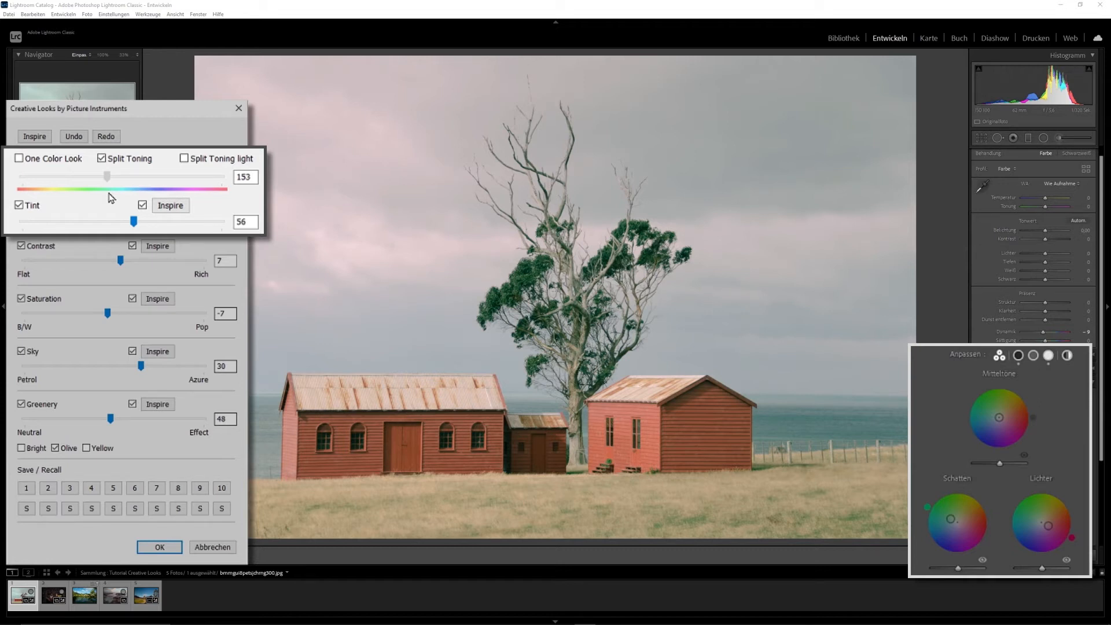
left_click_drag(110, 197, 23, 195)
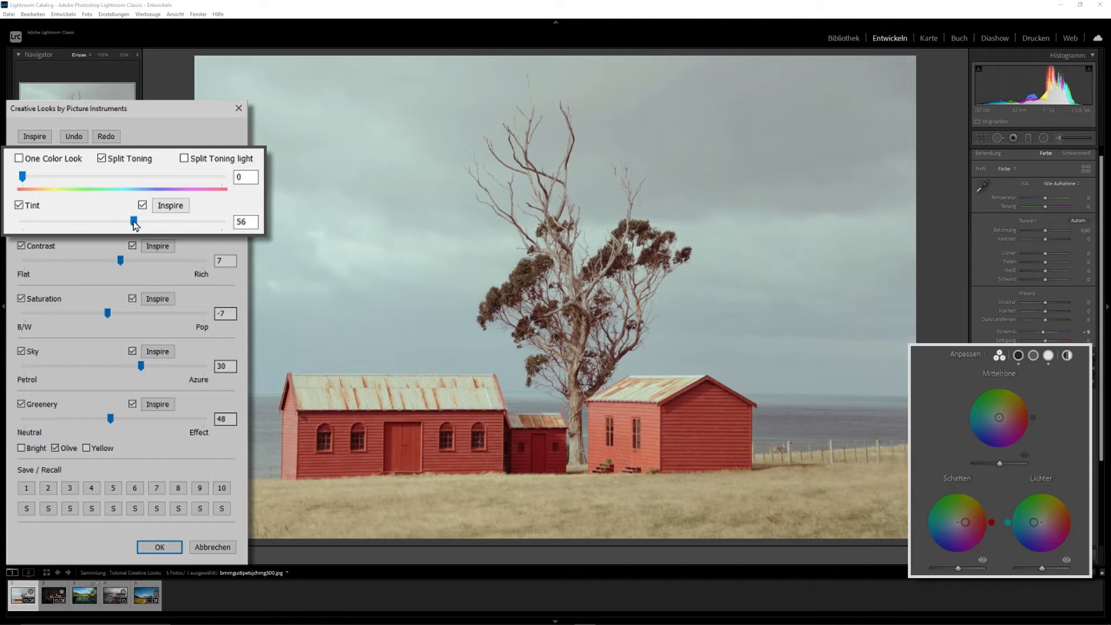
Step: Raise the Split Toning look's Tint to 100, and finish by recalling the look saved in slot 10
left_click_drag(135, 223, 228, 223)
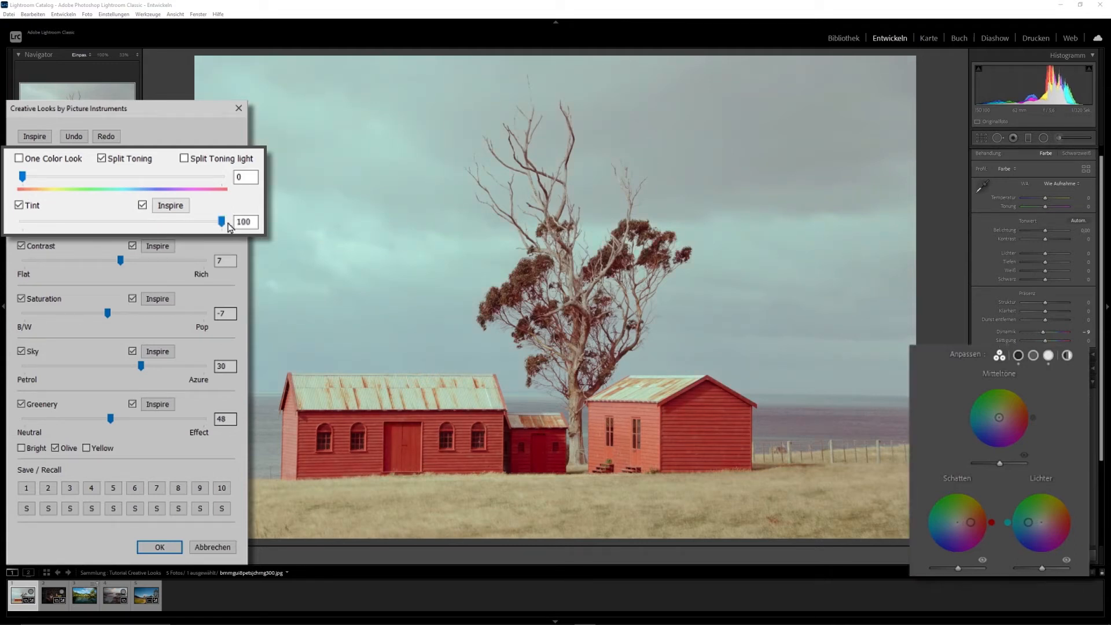
left_click(223, 490)
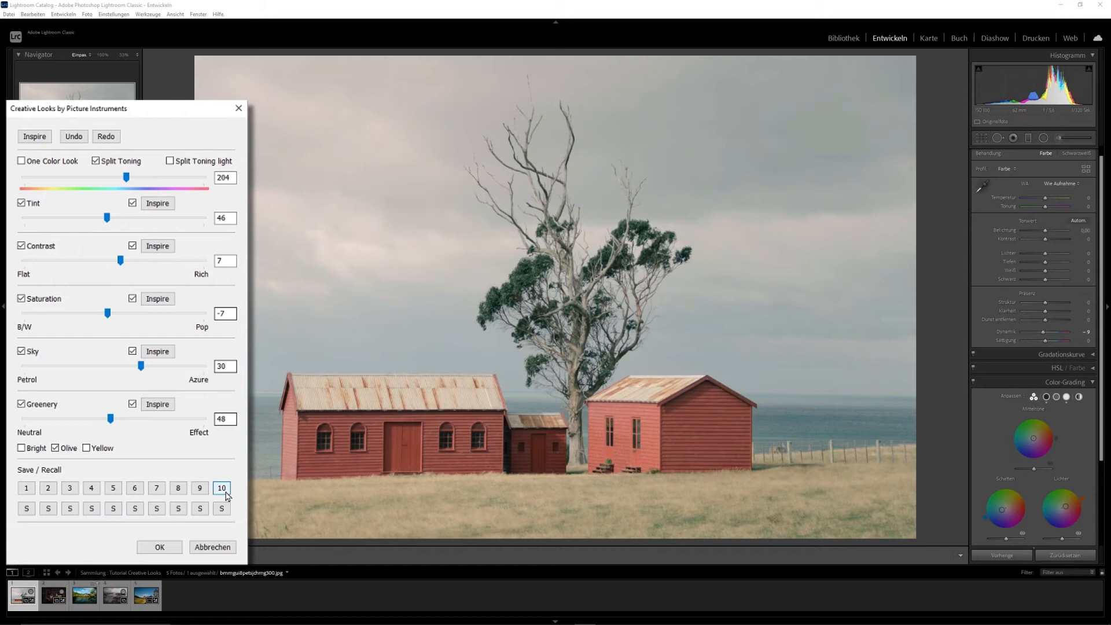
Step: Set the recalled look's Contrast to 37 and Saturation to 56, and save it in slot 5
left_click(132, 265)
left_click_drag(133, 265, 162, 285)
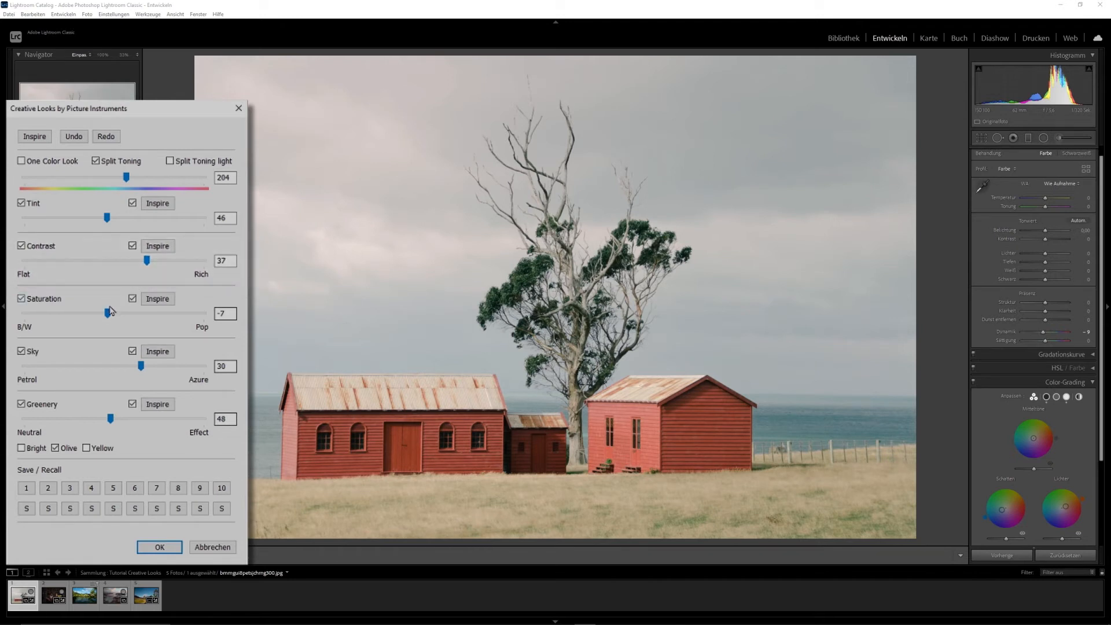
left_click_drag(109, 312, 183, 323)
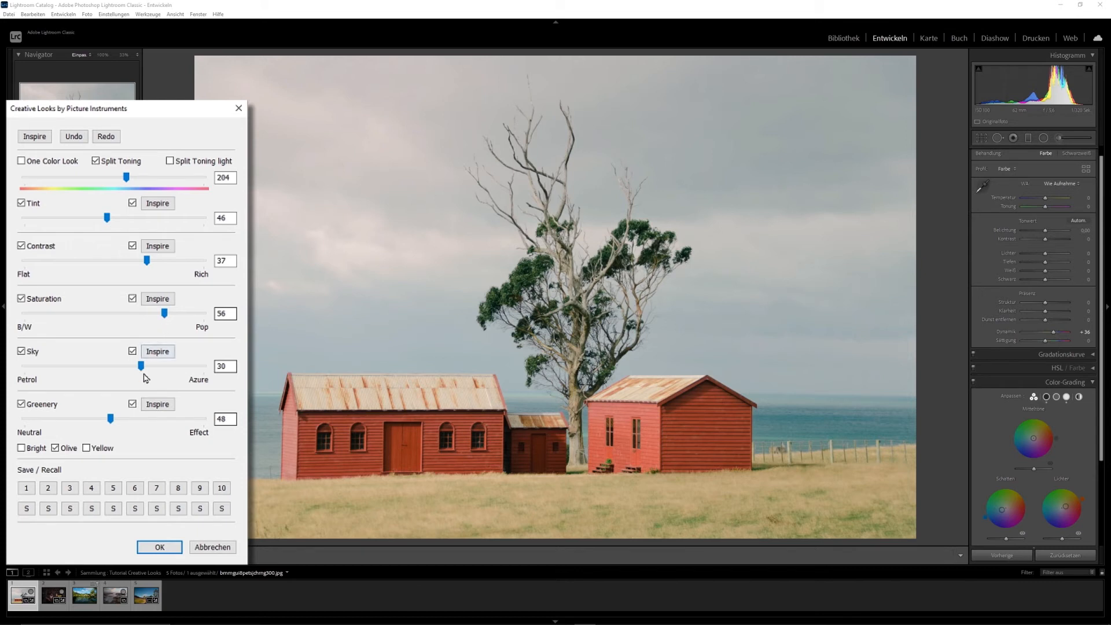
left_click(114, 509)
Step: Shift the Split Toning hue to 309 with Tint 81 and apply the look to the red houses photo
left_click_drag(128, 180, 145, 181)
left_click_drag(163, 181, 183, 185)
left_click_drag(112, 222, 200, 223)
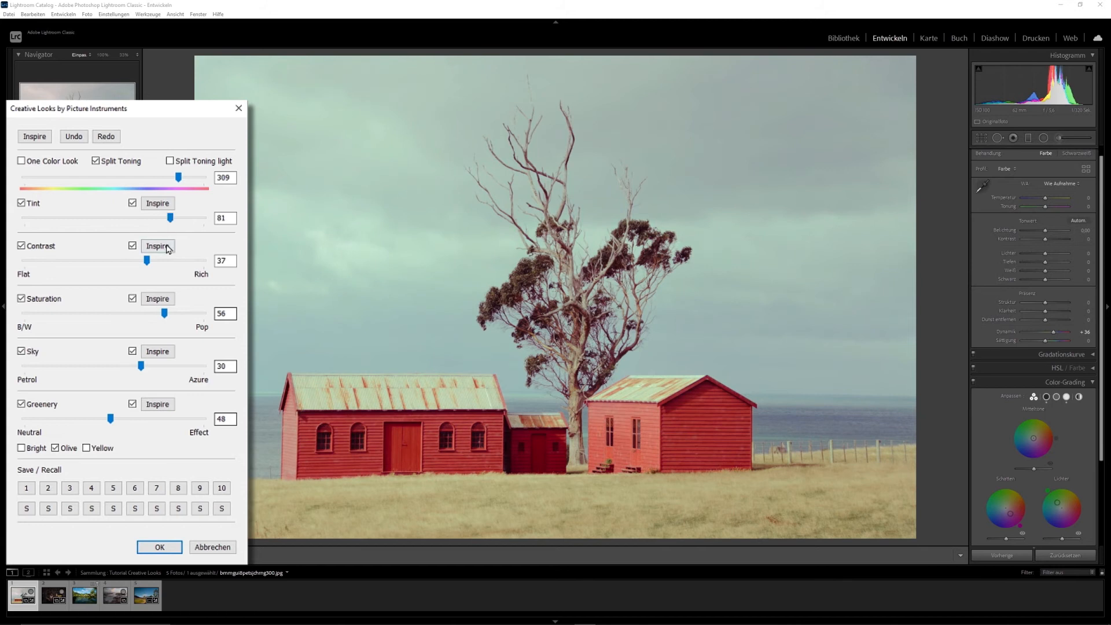
left_click(158, 544)
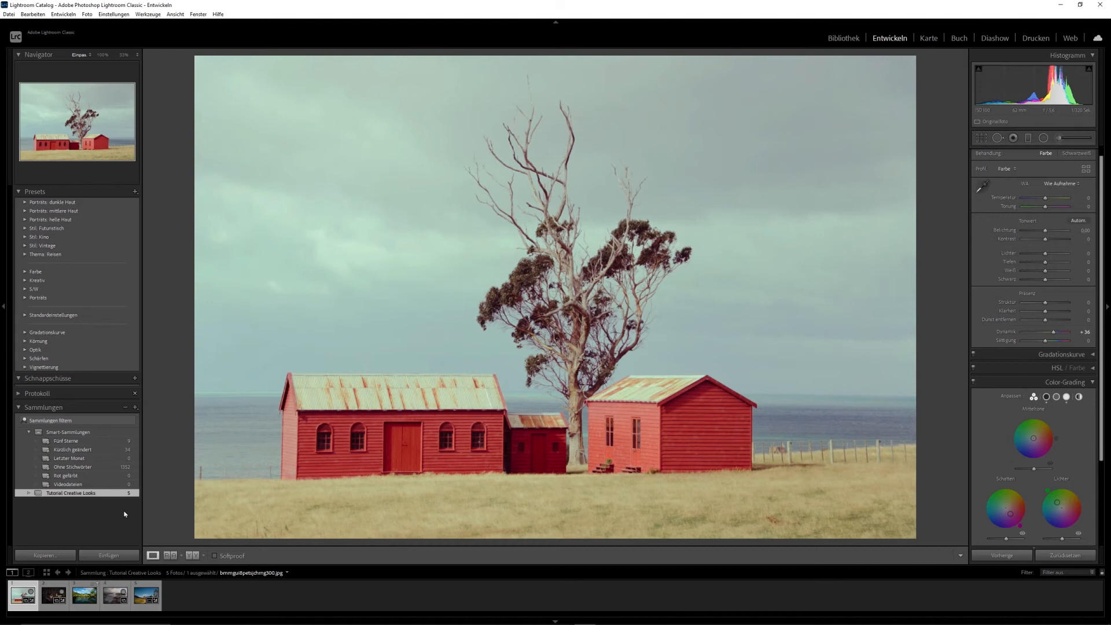
Step: Select the photo of the palm-lined lake, open the Creative Looks plug-in for it and move the dialog off the picture's centre
left_click(84, 596)
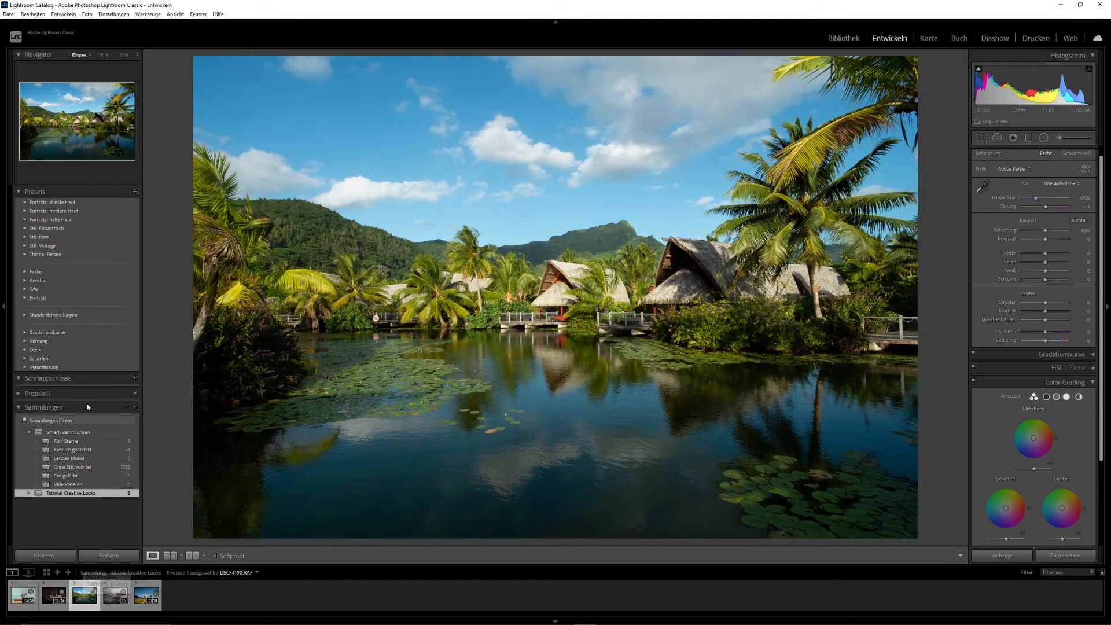
left_click(11, 16)
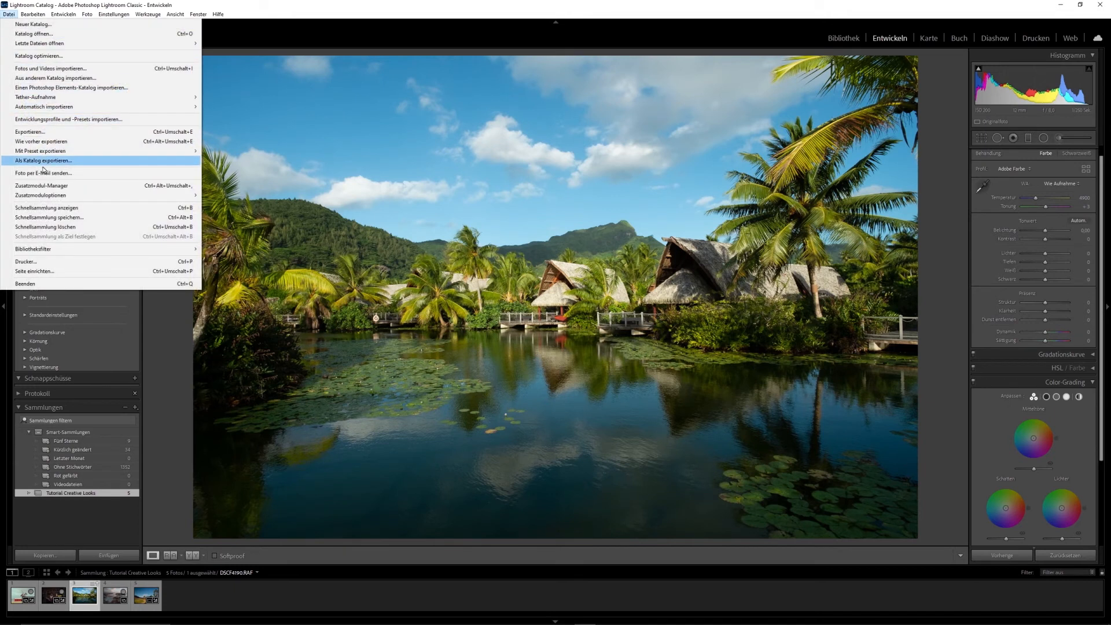
mouse_move(44, 196)
left_click(223, 205)
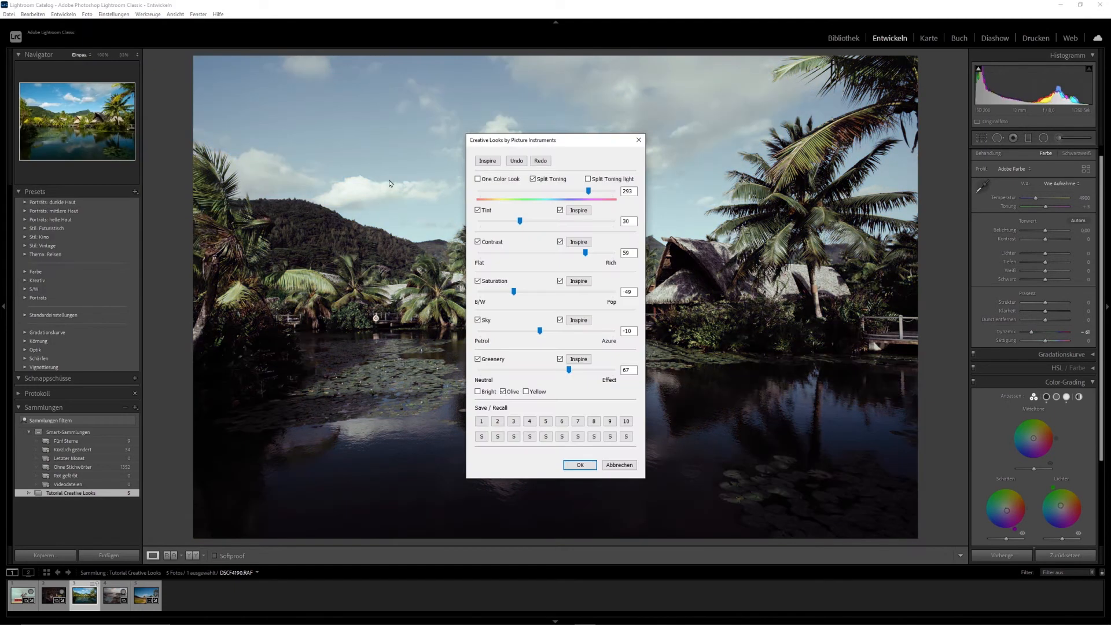
left_click_drag(591, 145, 131, 179)
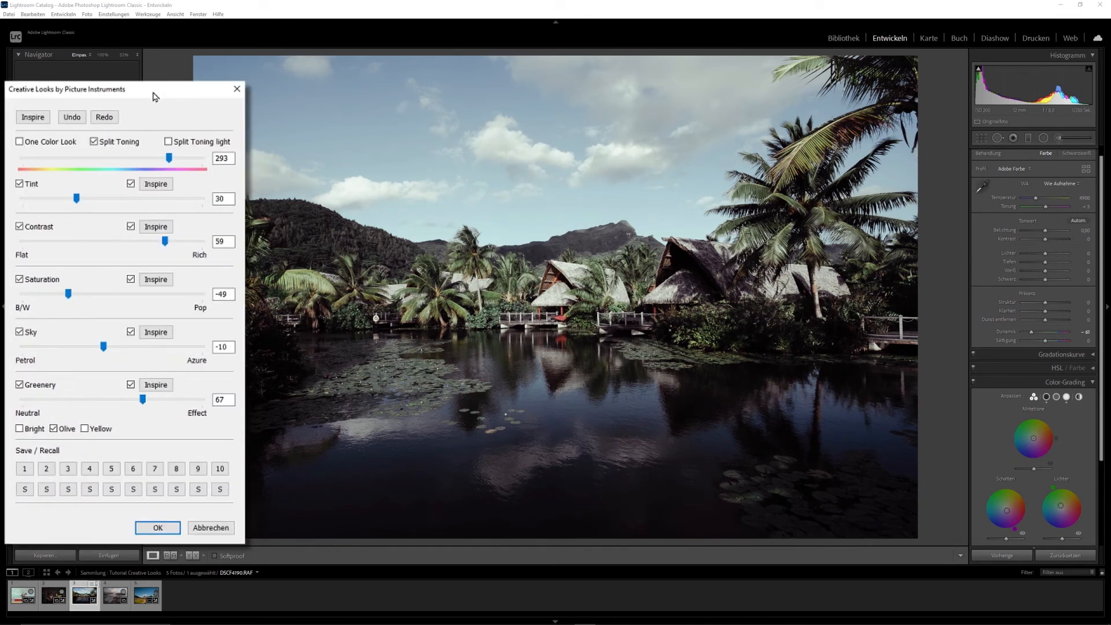
Step: Try the looks saved in slots 1, 2 and 3, settle on slot 9 and set its Sky value to 16
left_click(26, 469)
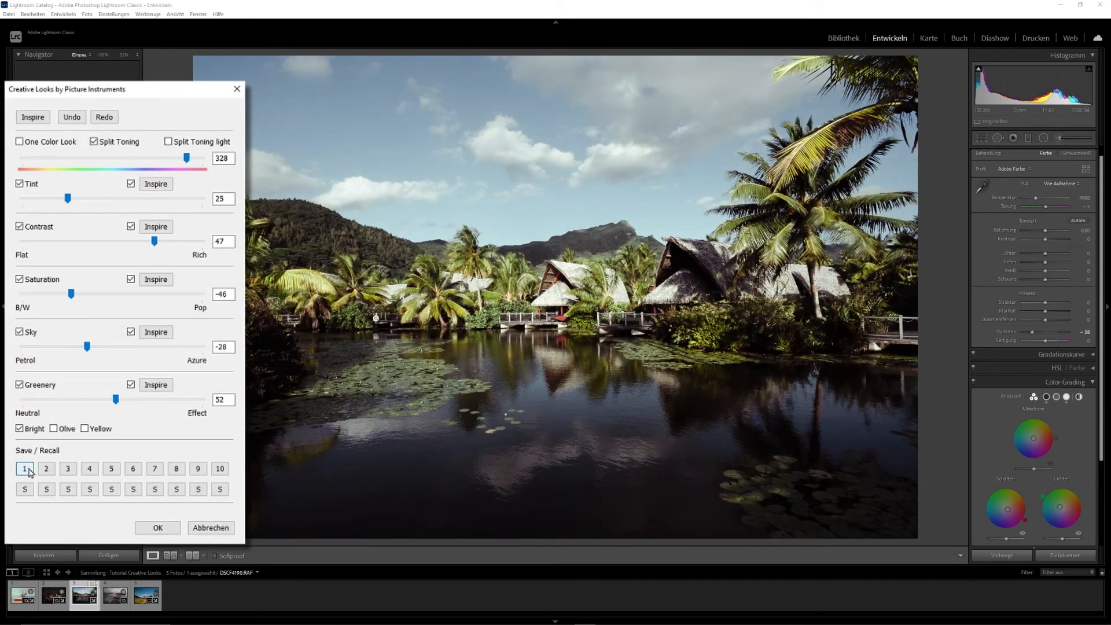
left_click(54, 474)
left_click(69, 471)
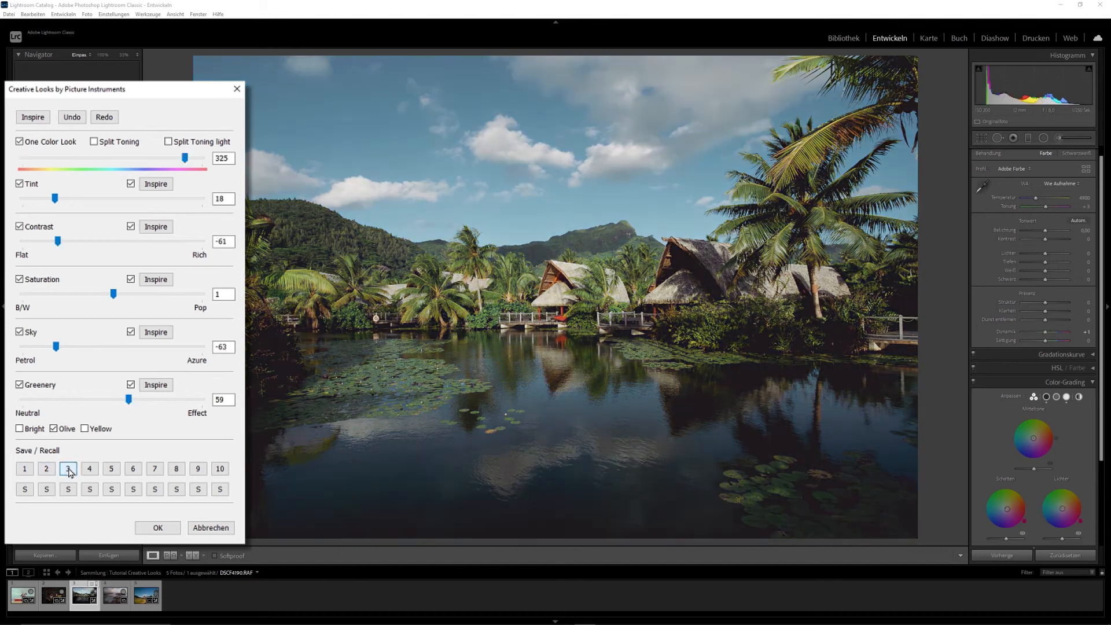
left_click(197, 469)
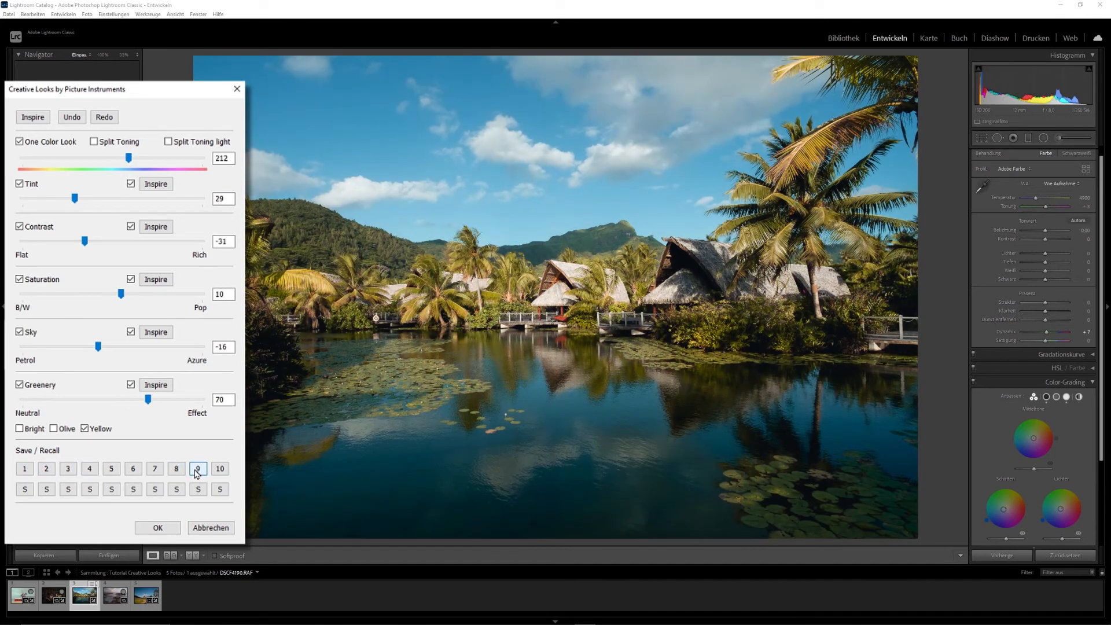
left_click_drag(109, 355, 143, 354)
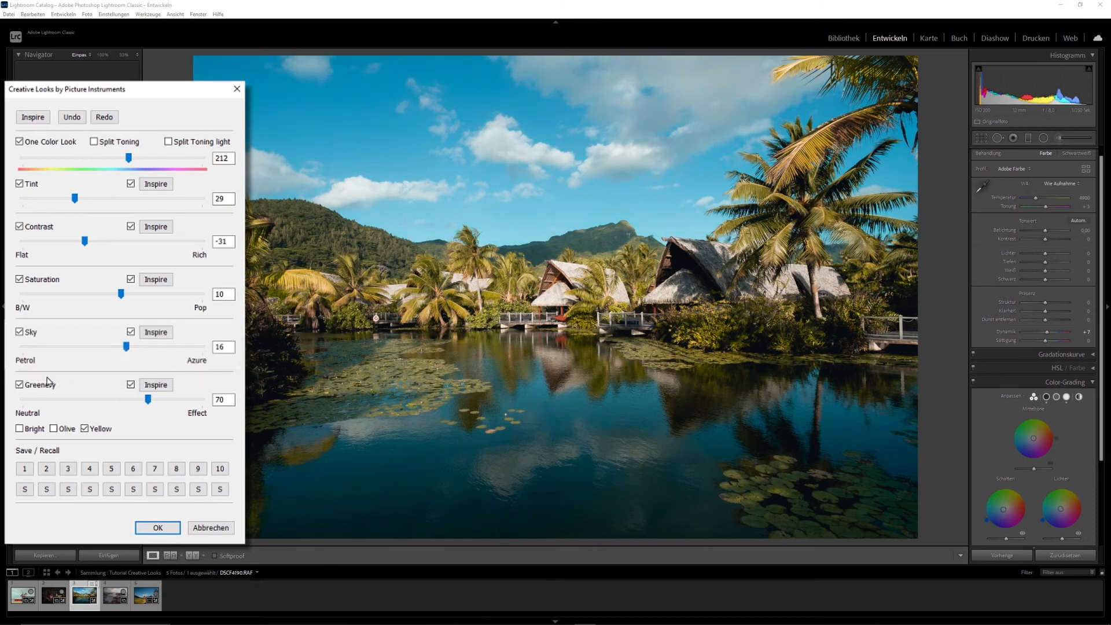
Step: Try the Bright and Olive variants for the Greenery and return to Yellow
left_click(20, 439)
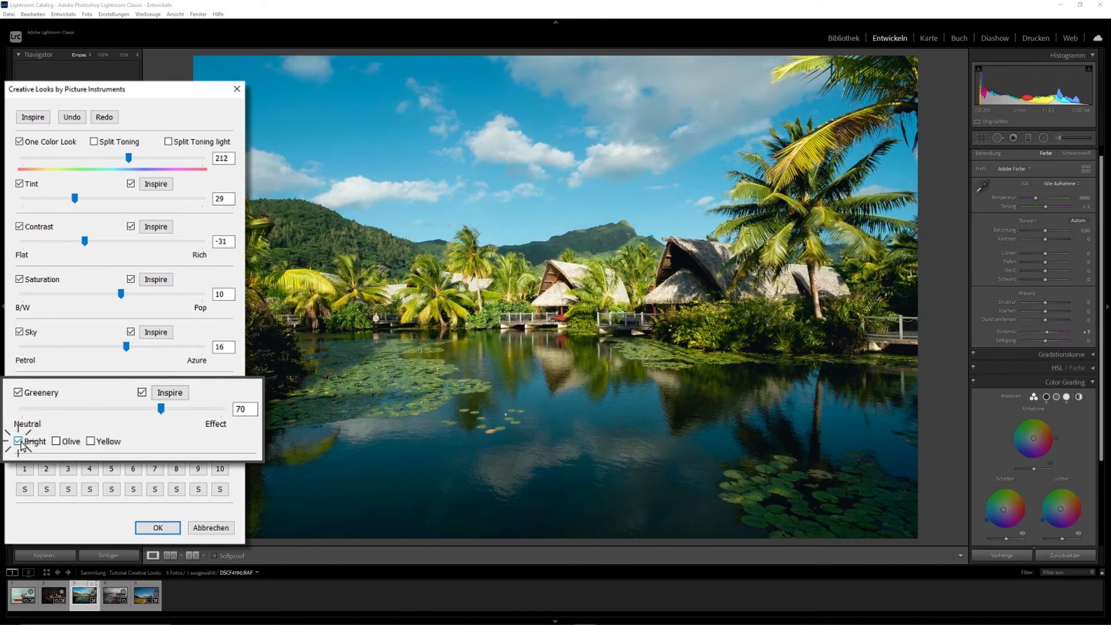
left_click(56, 442)
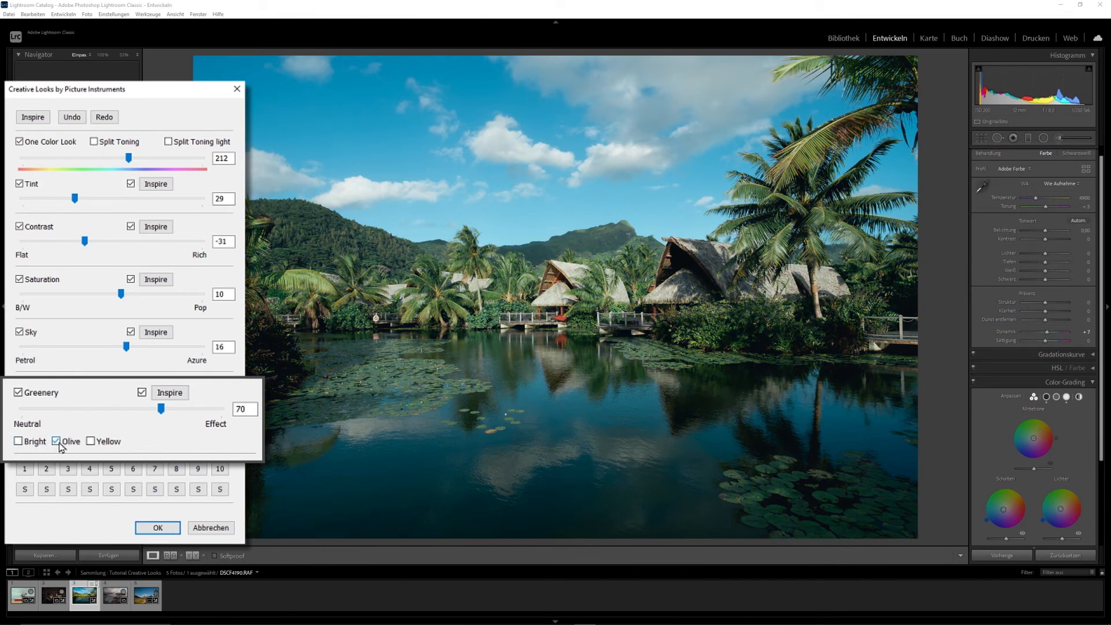
left_click(91, 442)
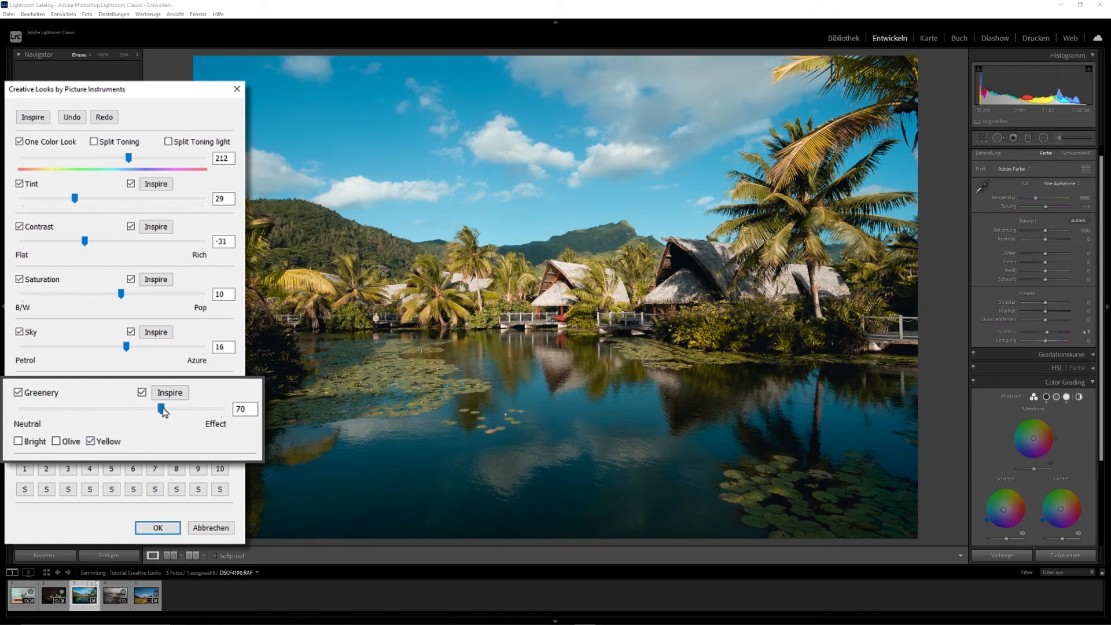
Step: Vary the Greenery strength with the Olive variant, and finish with the Bright variant at 93
mouse_move(134, 421)
left_mouse_down()
mouse_move(88, 427)
mouse_move(153, 421)
left_mouse_up()
left_click(58, 444)
left_click_drag(175, 412, 196, 421)
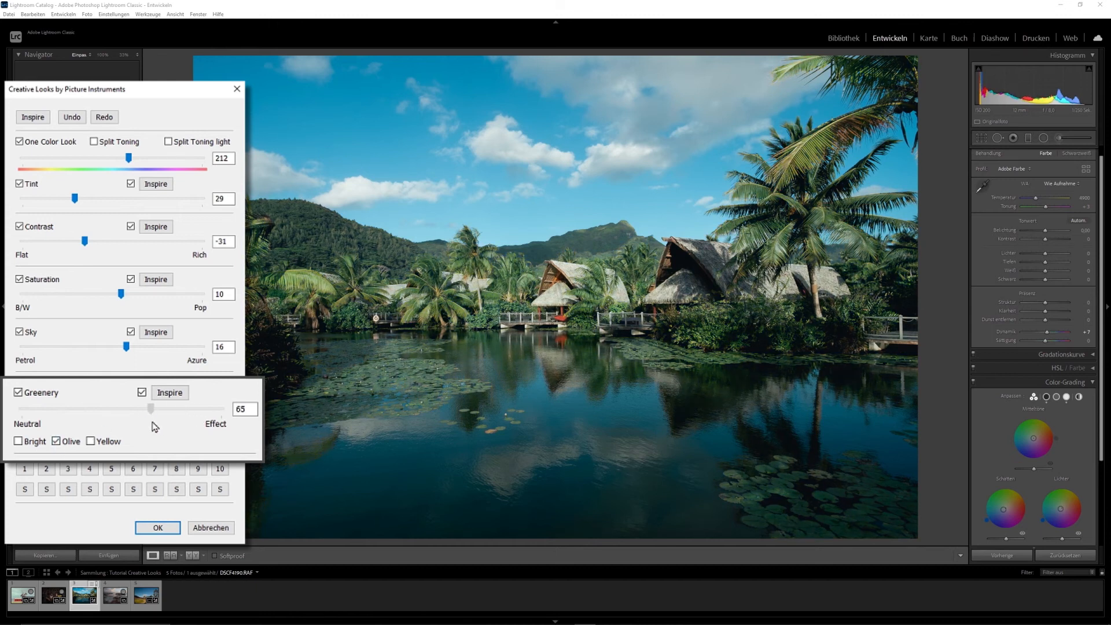
left_click(19, 442)
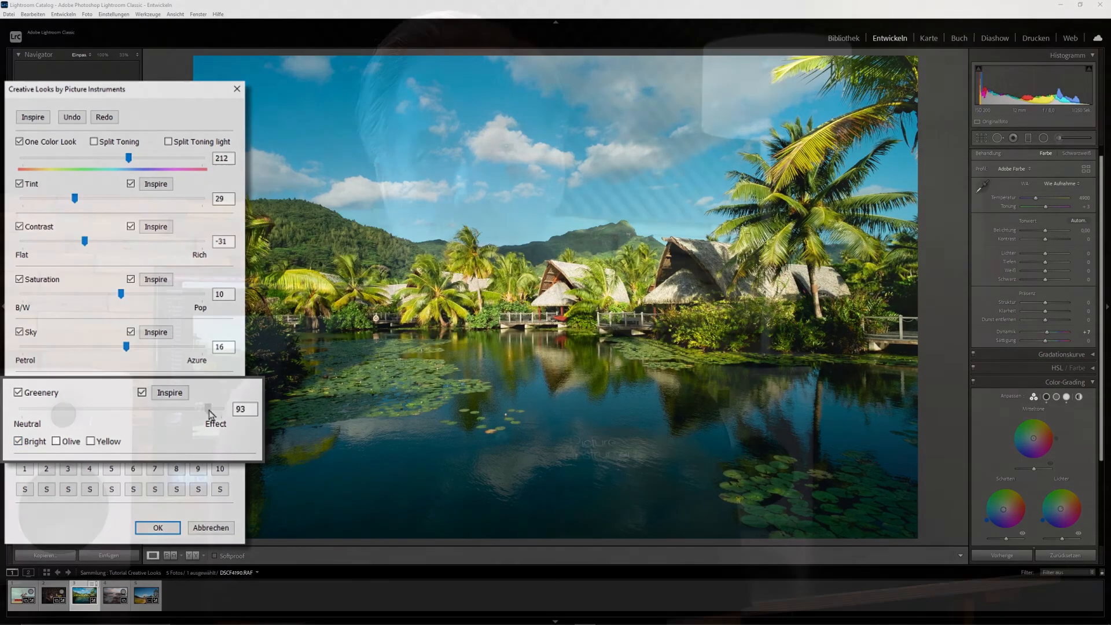